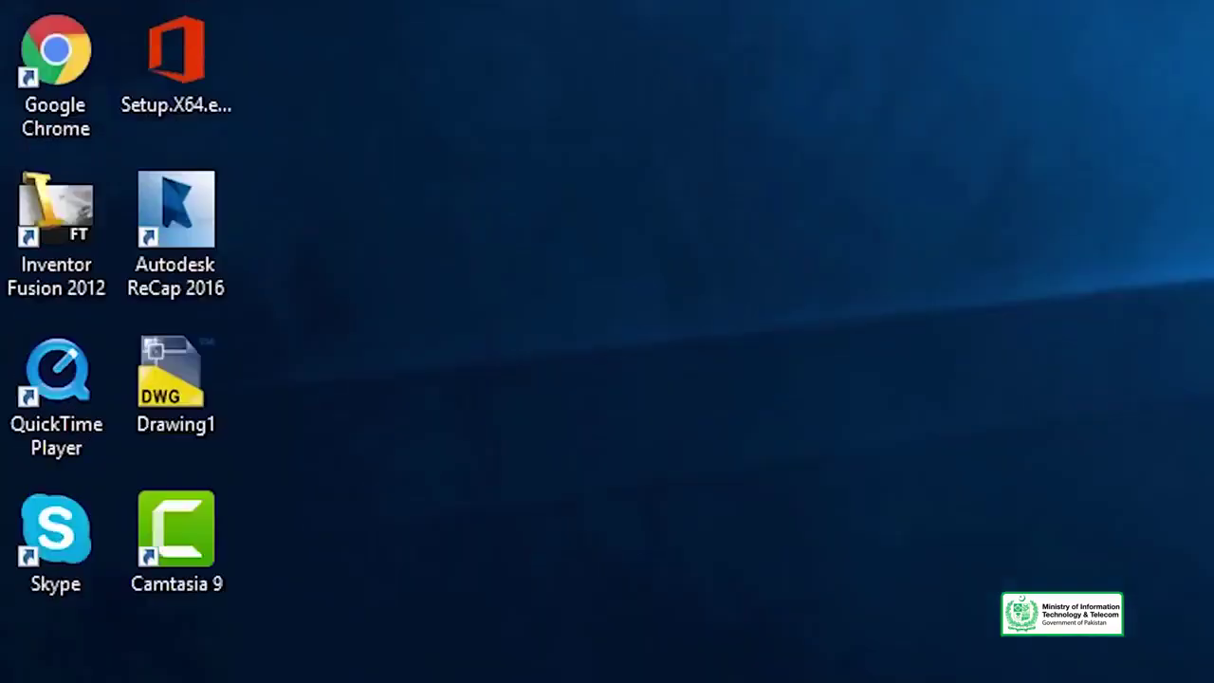
# Dismiss Windows search and launch AutoCAD 2016 from its desktop shortcut
pyautogui.click(294, 656)
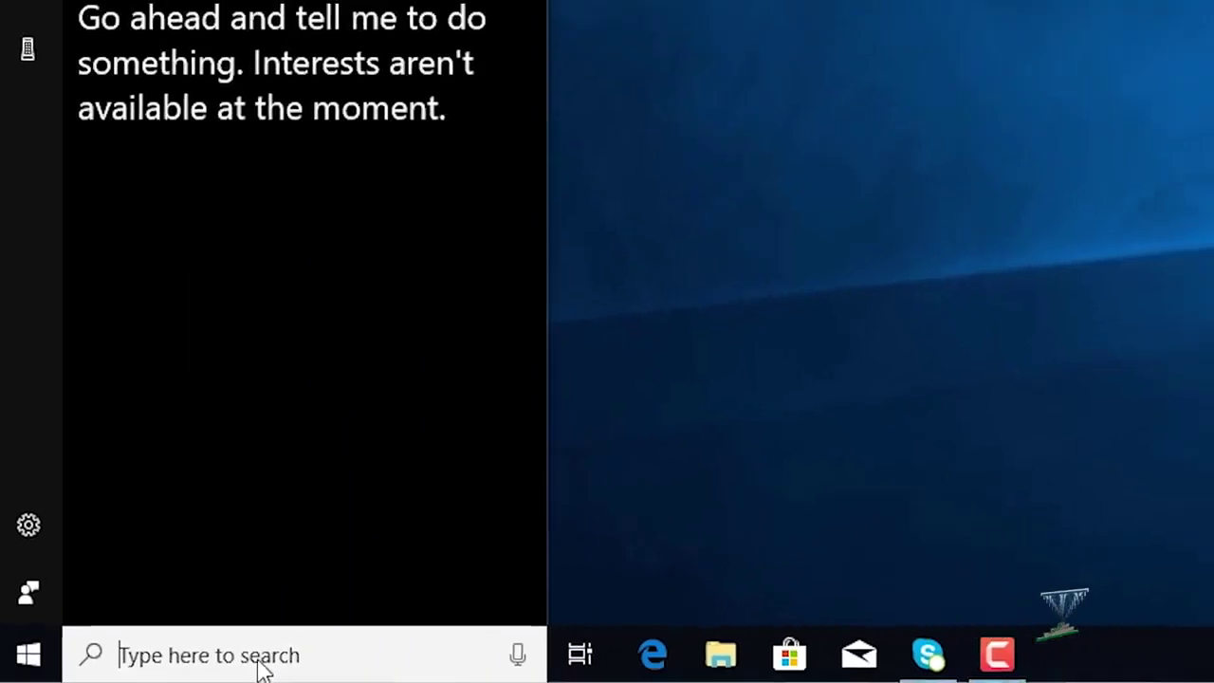
pyautogui.write('au')
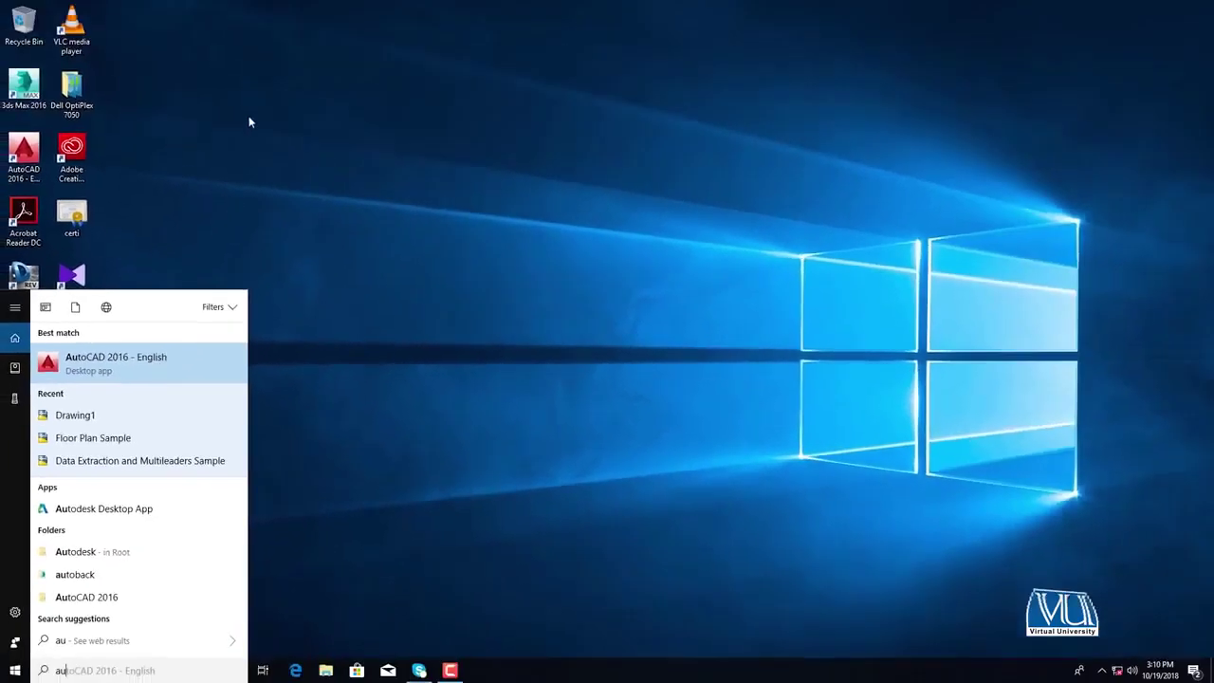
pyautogui.click(244, 123)
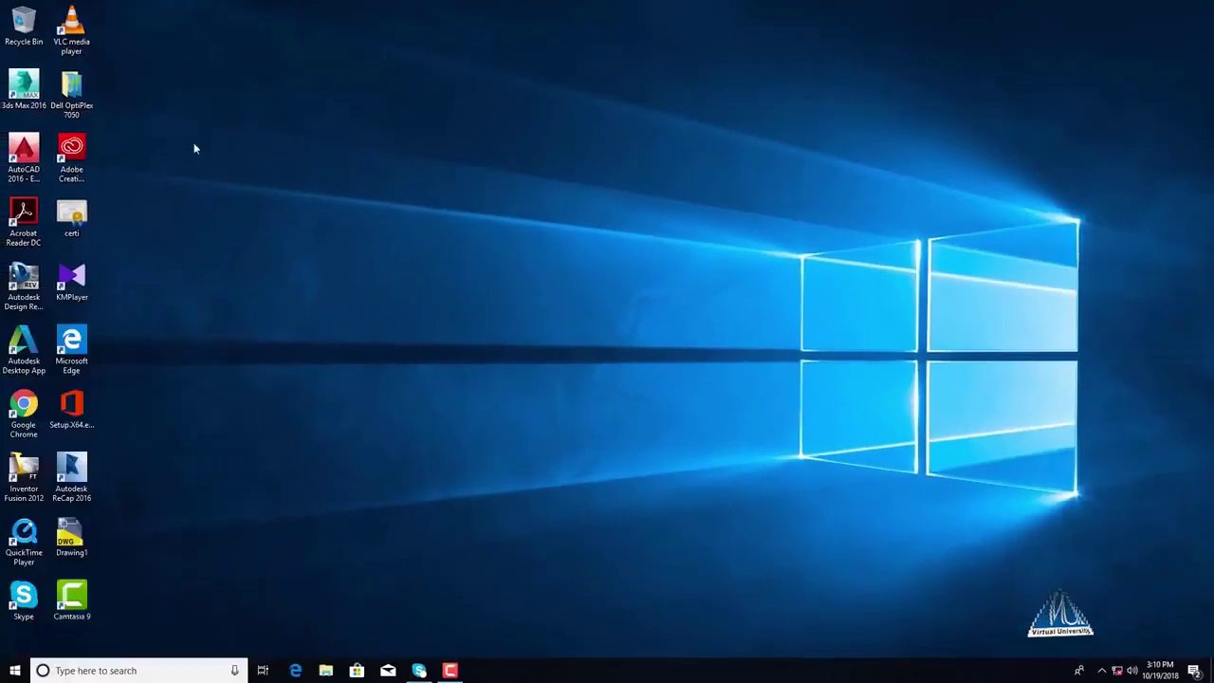
pyautogui.doubleClick(26, 150)
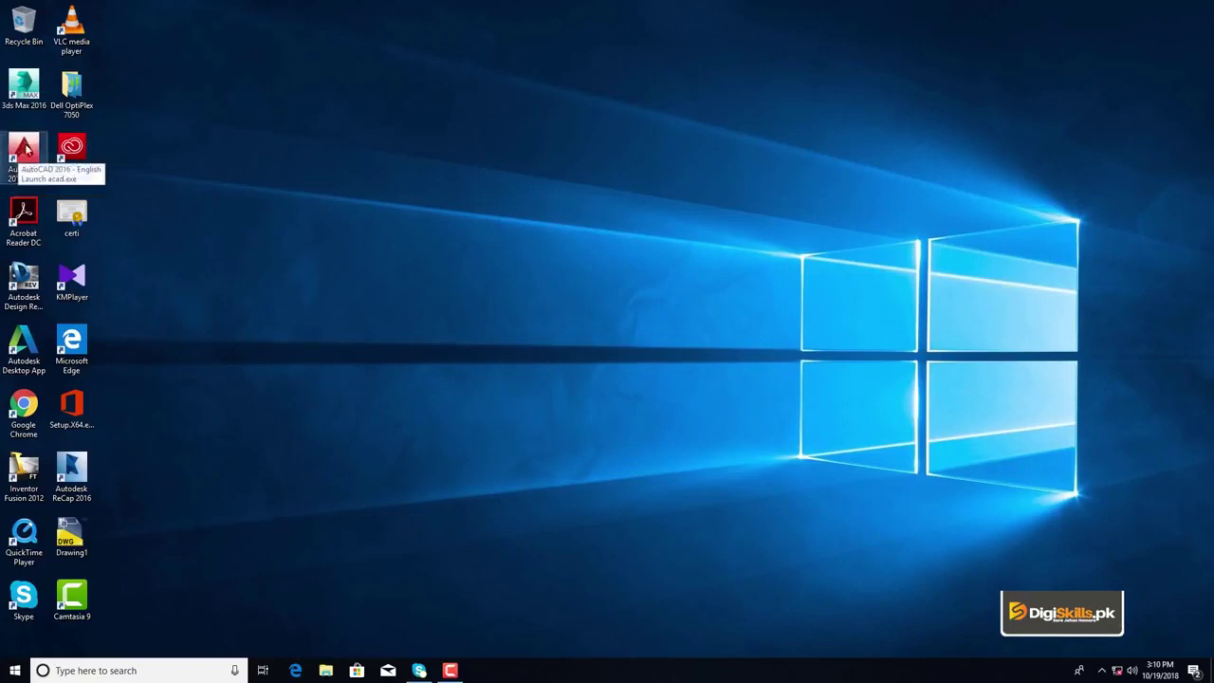
pyautogui.doubleClick(27, 148)
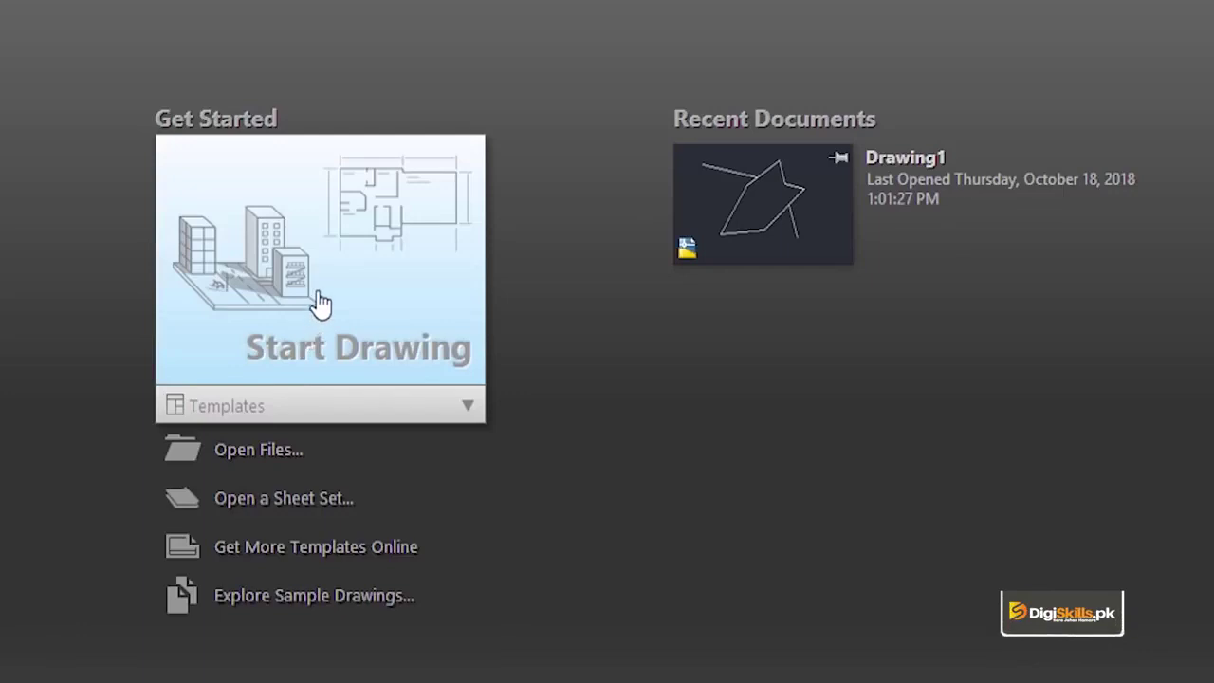
# Choose Start Drawing on the Start page to open a blank Drawing1
pyautogui.click(318, 249)
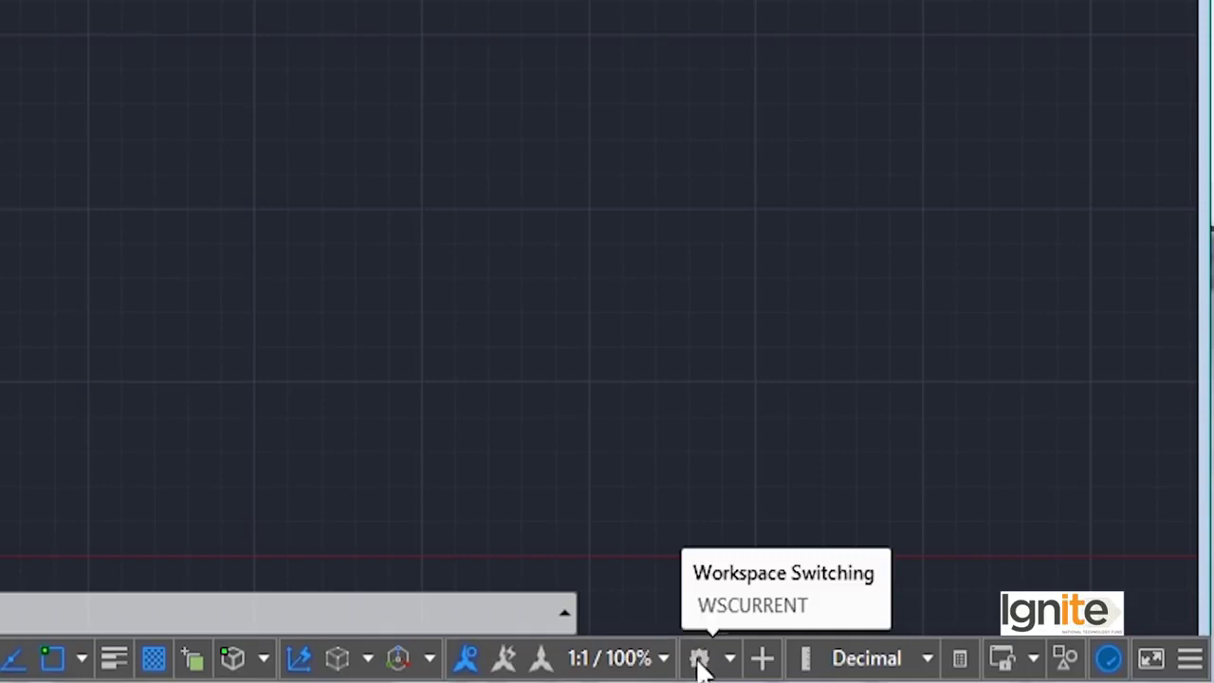
pyautogui.click(700, 658)
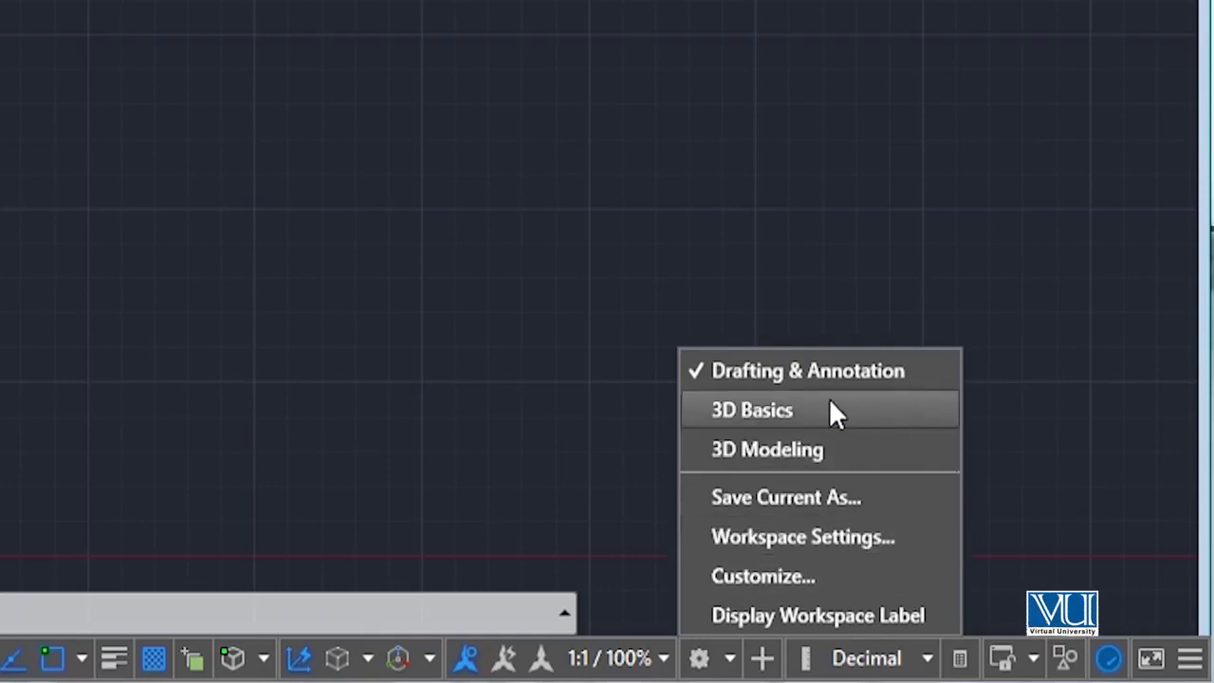
pyautogui.click(745, 410)
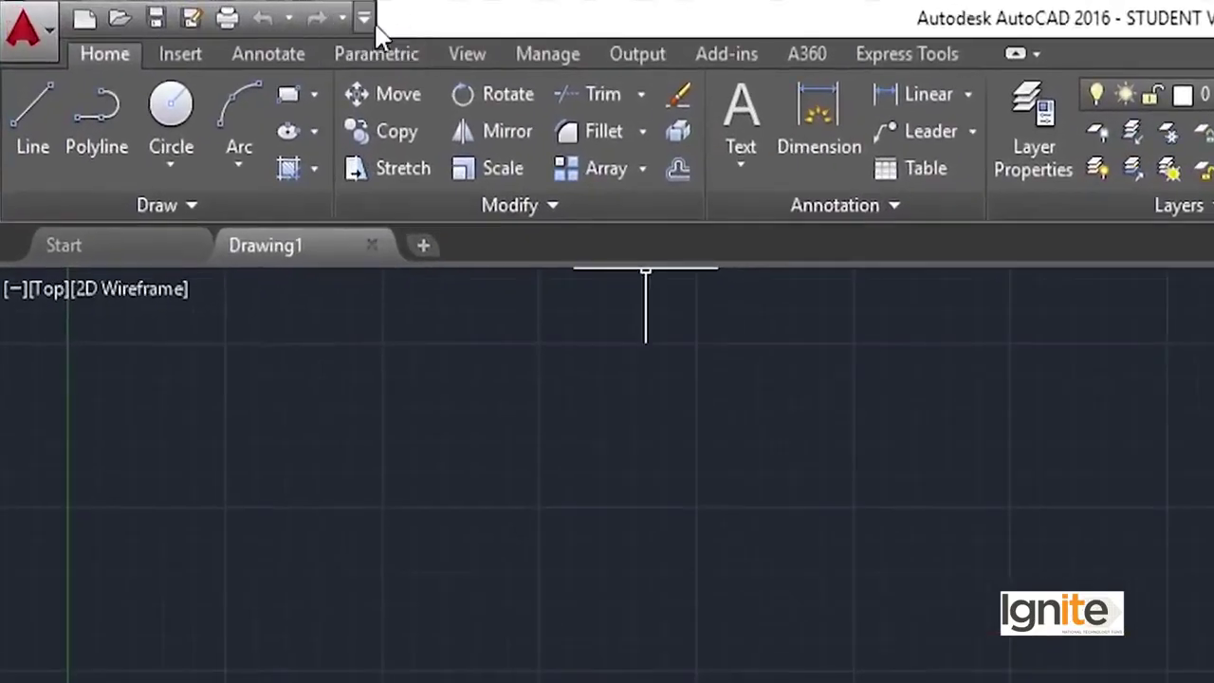
# Bring up the Customize Quick Access Toolbar menu, where Show Menu Bar is unchecked
pyautogui.click(364, 18)
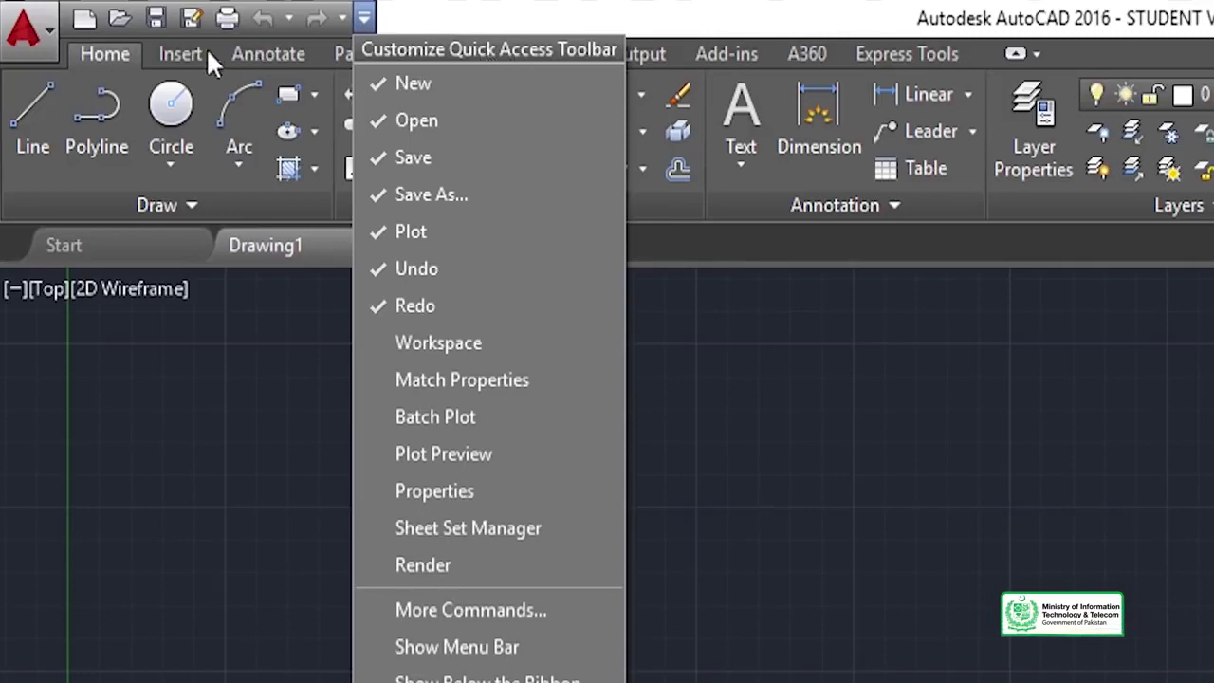
pyautogui.click(187, 65)
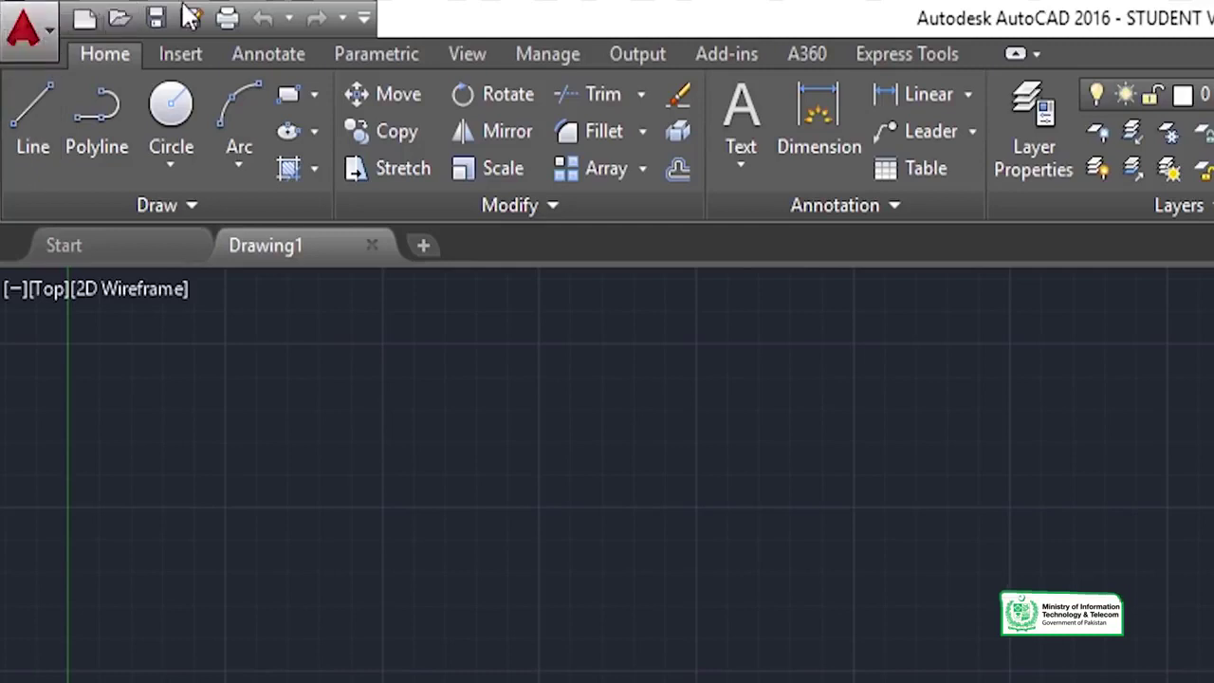
pyautogui.click(363, 18)
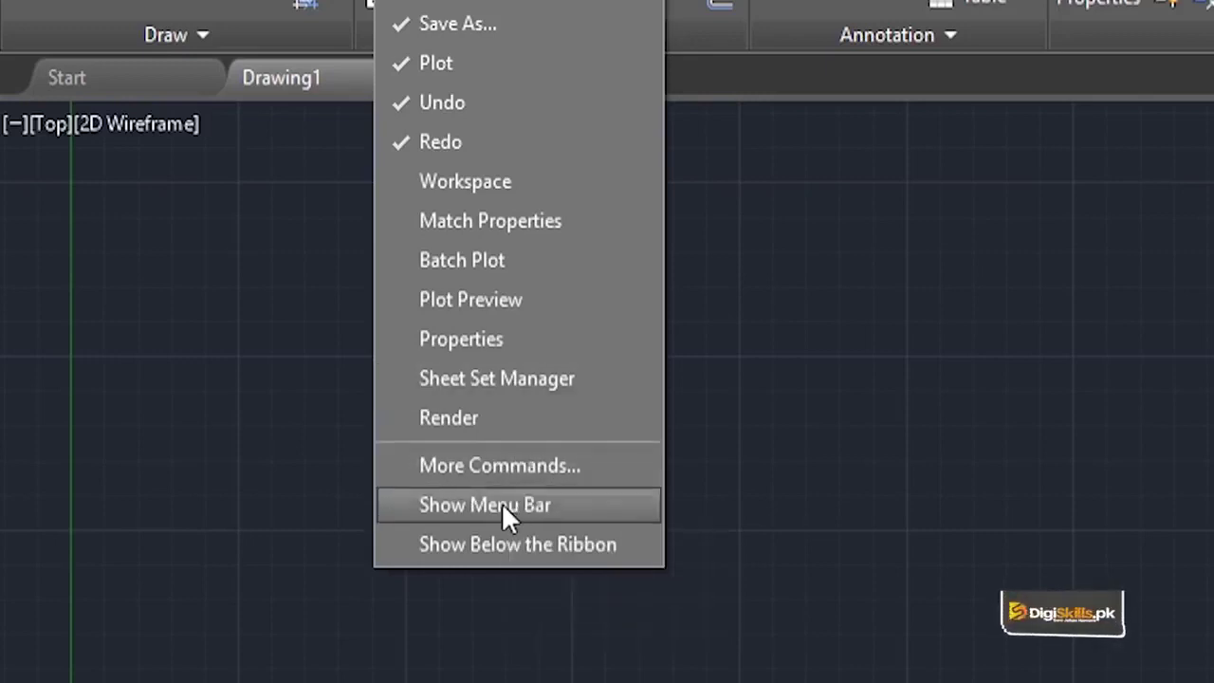
# Enable Show Menu Bar so the File, Edit, View, Insert and Format menus appear
pyautogui.click(494, 505)
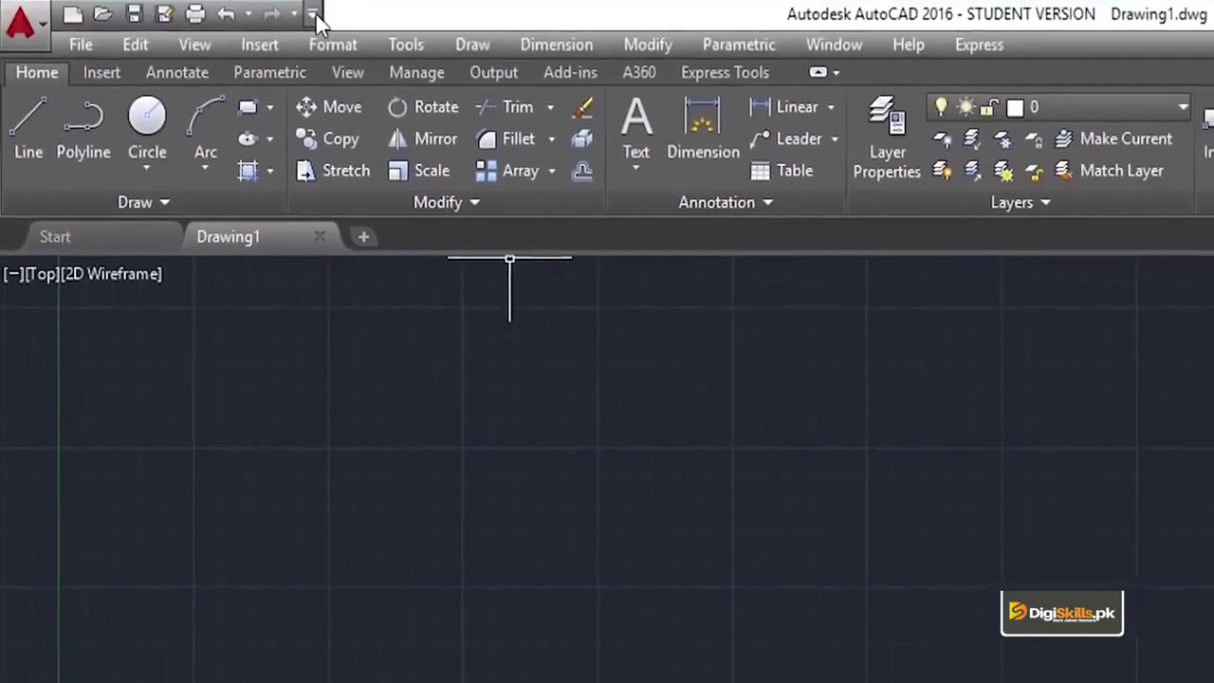
pyautogui.click(310, 22)
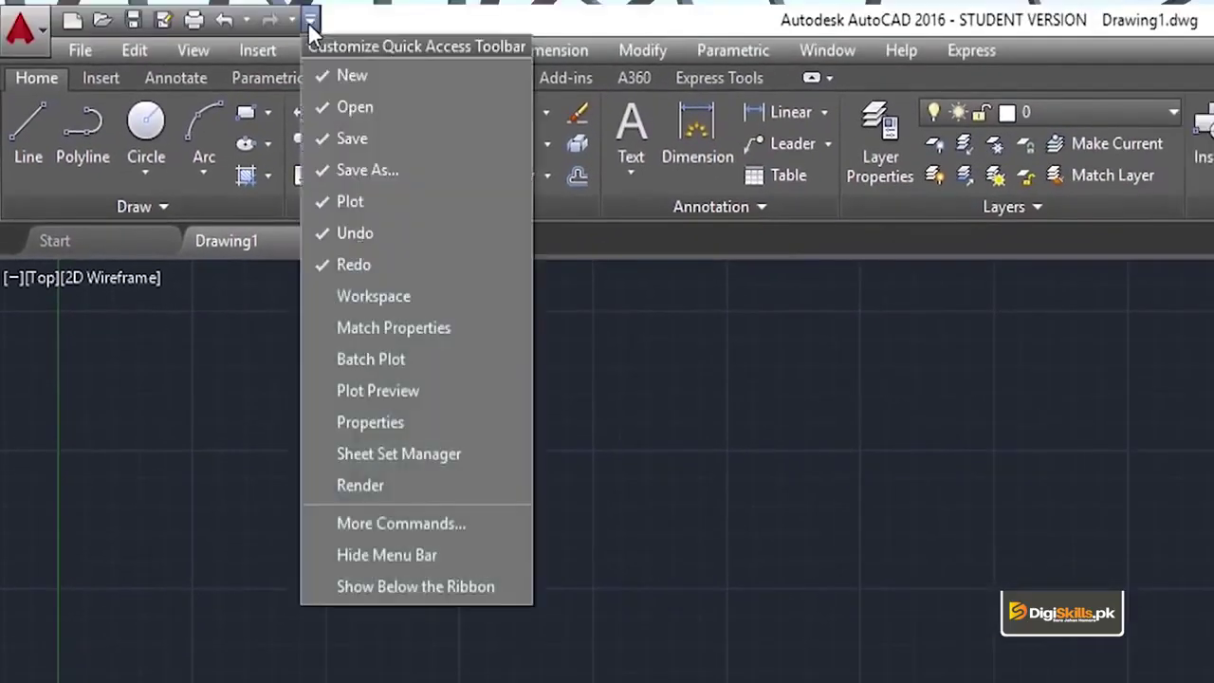
pyautogui.click(405, 558)
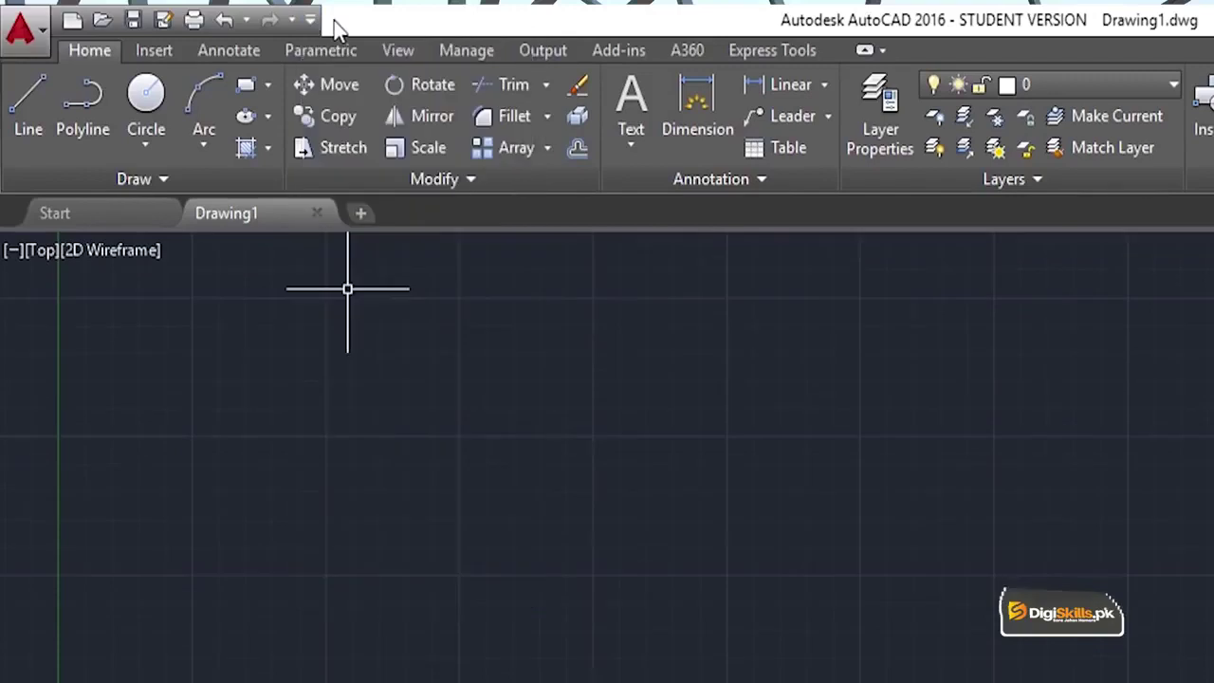
pyautogui.click(310, 20)
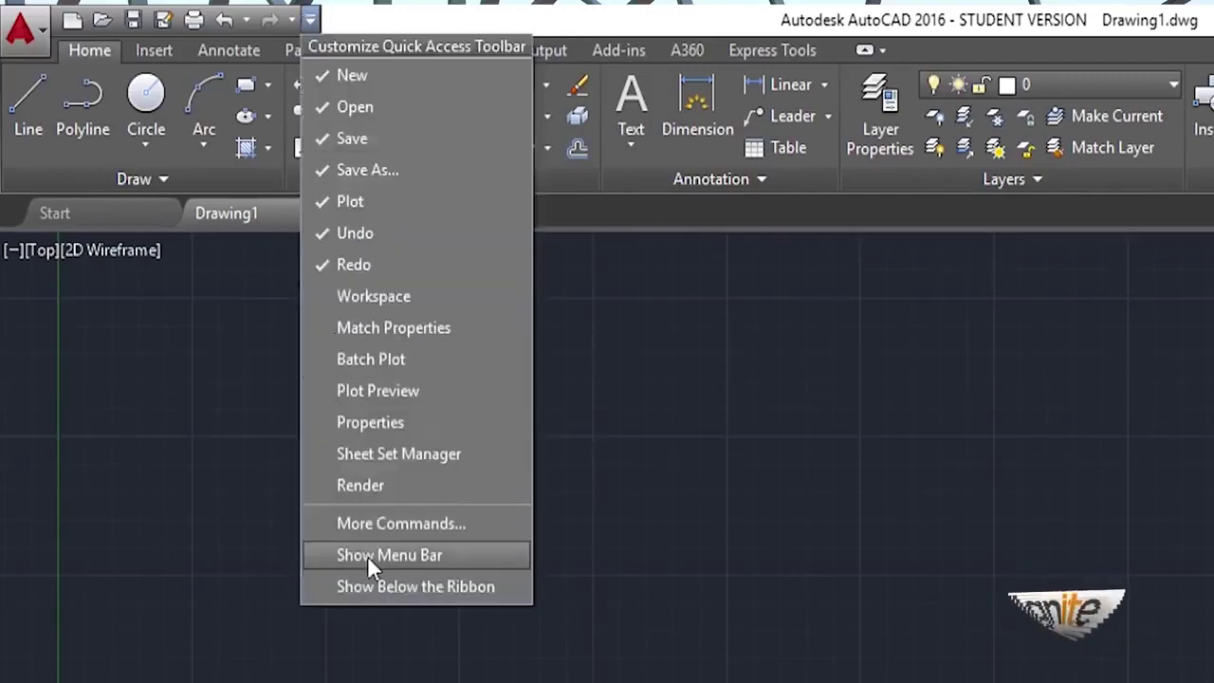
pyautogui.click(367, 554)
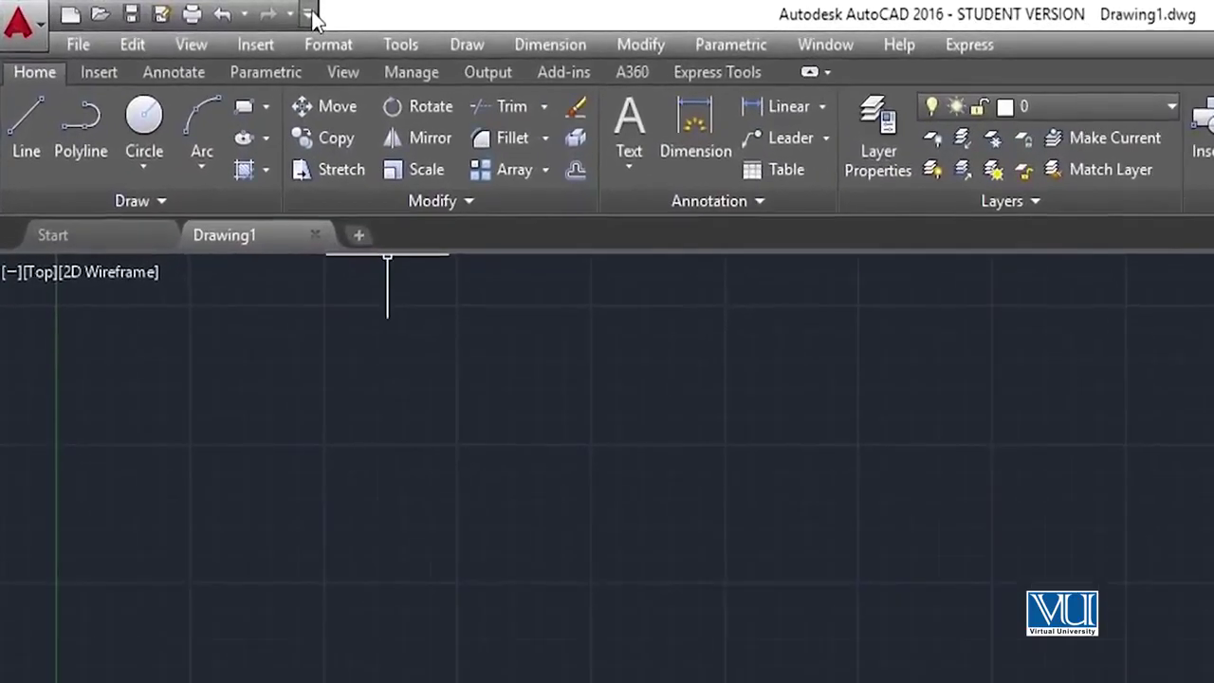
pyautogui.click(156, 7)
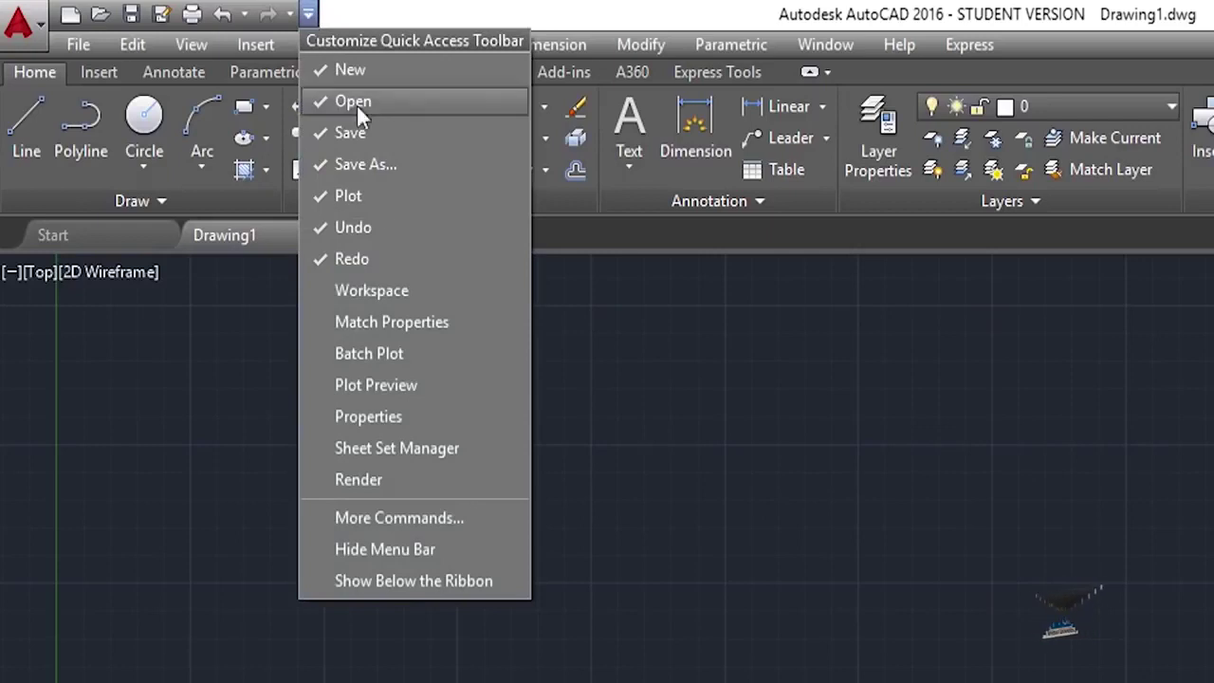
# Turn off the ribbon through Tools > Palettes > Ribbon
pyautogui.click(453, 9)
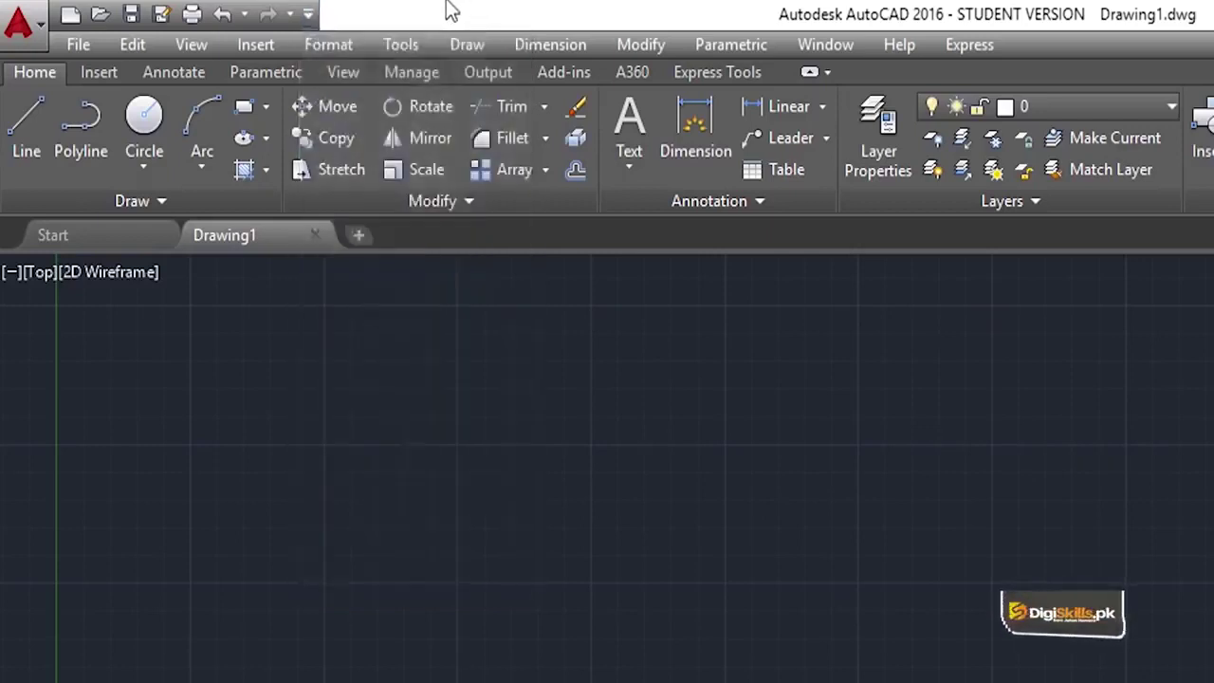
pyautogui.click(402, 43)
pyautogui.click(402, 43)
pyautogui.click(403, 43)
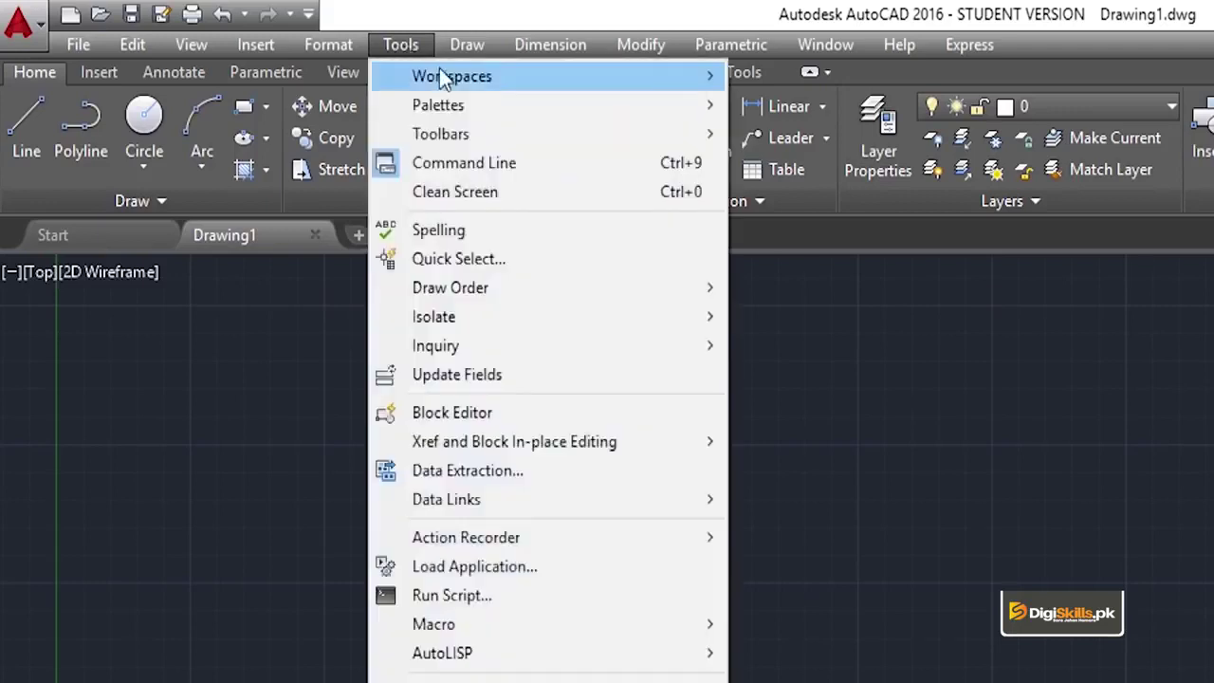
pyautogui.moveTo(438, 105)
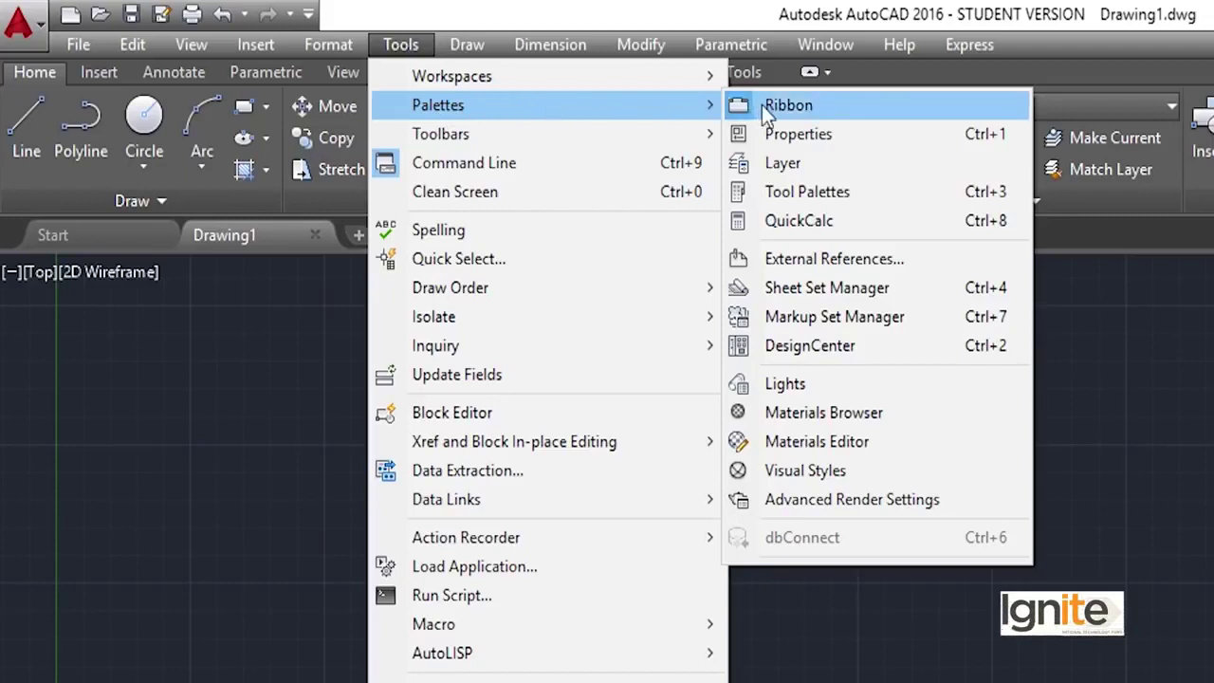
pyautogui.click(788, 106)
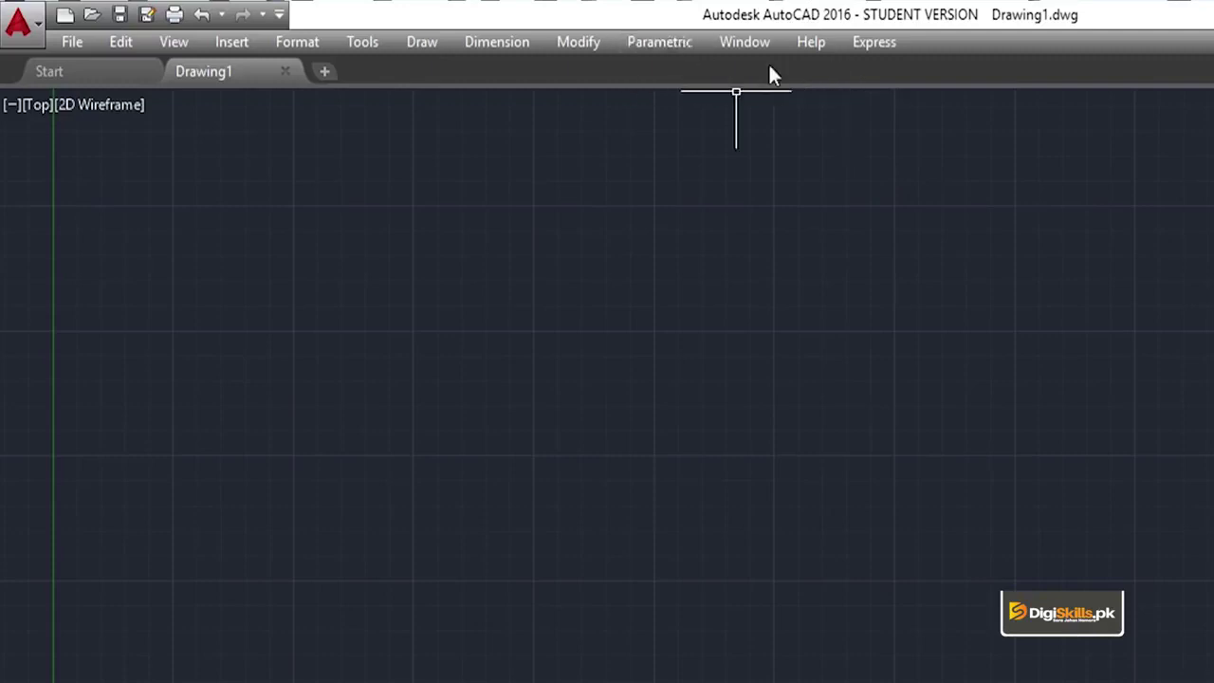
# Show the Draw toolbar through Tools > Toolbars > AutoCAD > Draw
pyautogui.click(366, 42)
pyautogui.moveTo(398, 123)
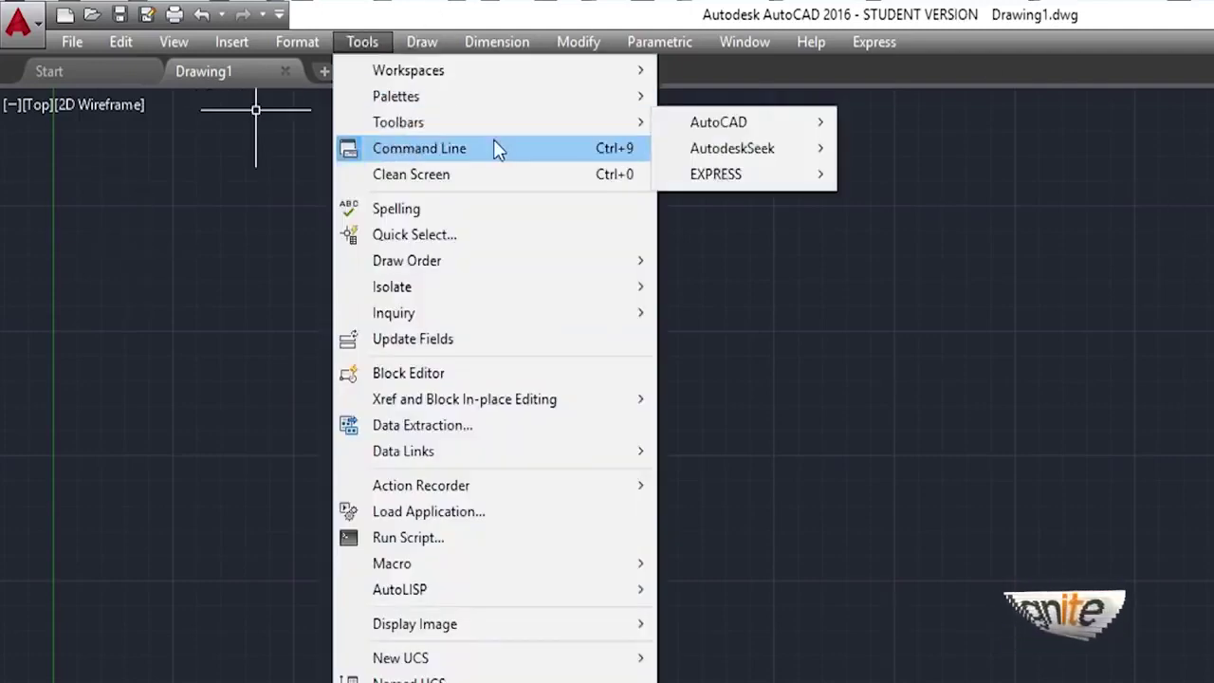
pyautogui.moveTo(718, 123)
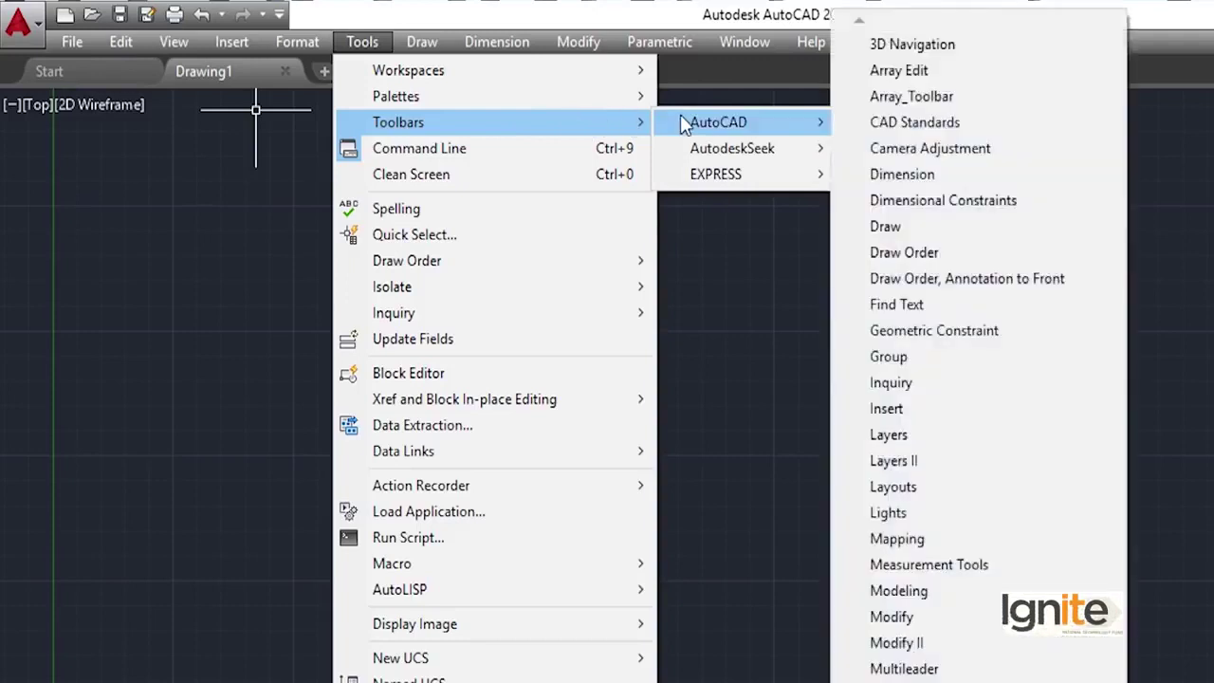
pyautogui.click(726, 131)
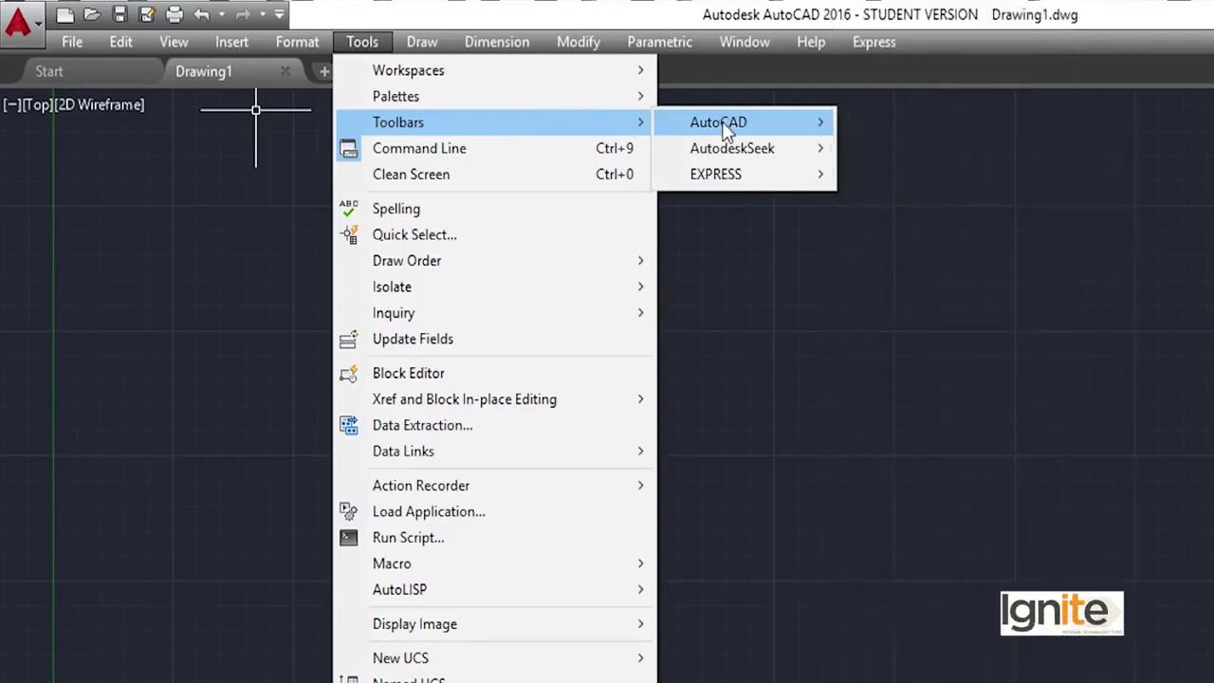
pyautogui.click(787, 123)
pyautogui.click(812, 138)
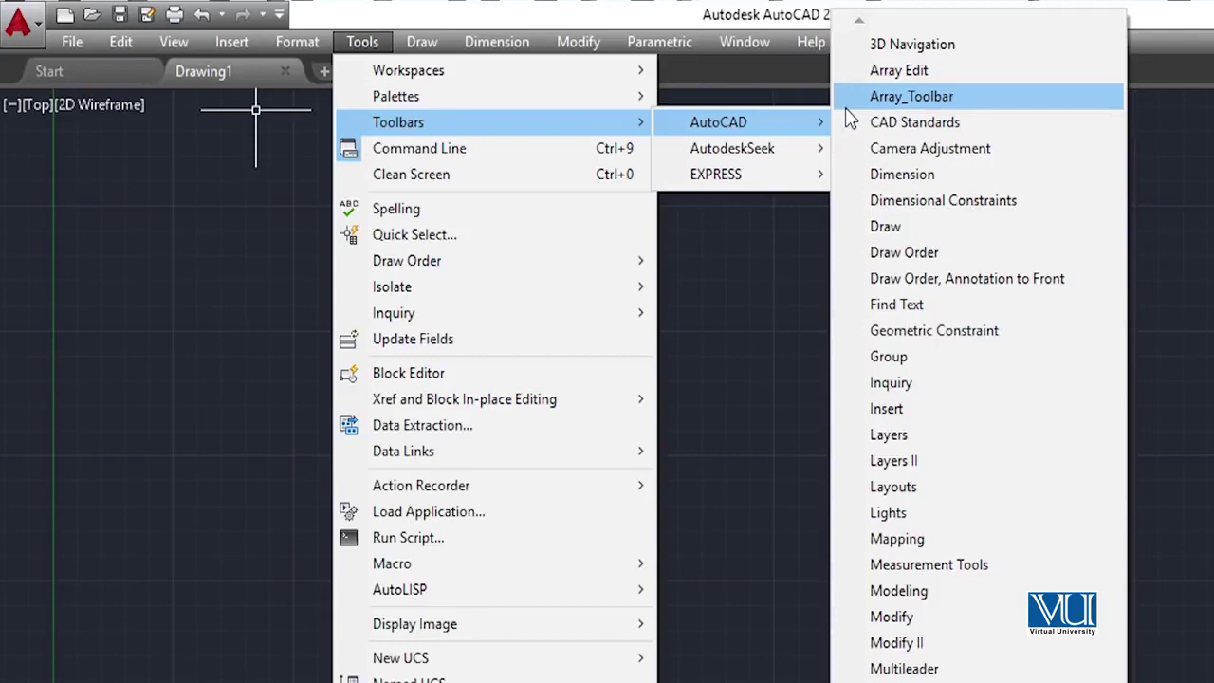
pyautogui.click(907, 226)
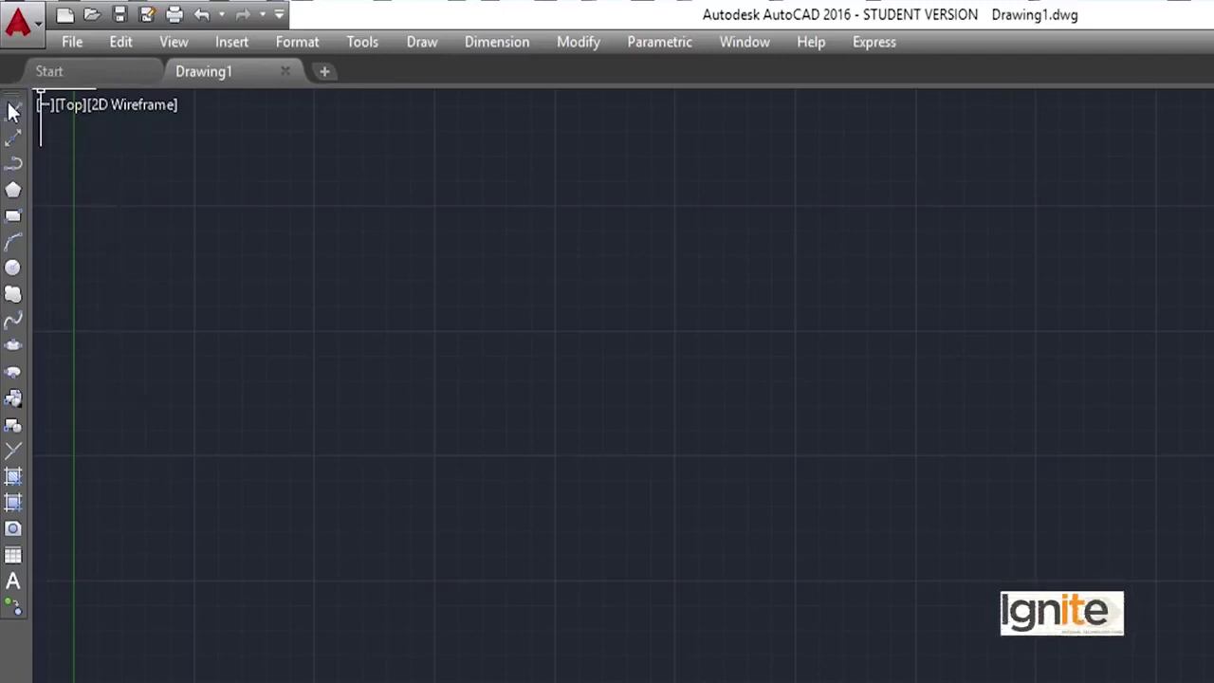
# Dock the Draw toolbar along the top, float it over the canvas, then re-dock it at the left edge
pyautogui.moveTo(10, 100)
pyautogui.mouseDown()
pyautogui.moveTo(301, 67)
pyautogui.moveTo(516, 81)
pyautogui.mouseUp()
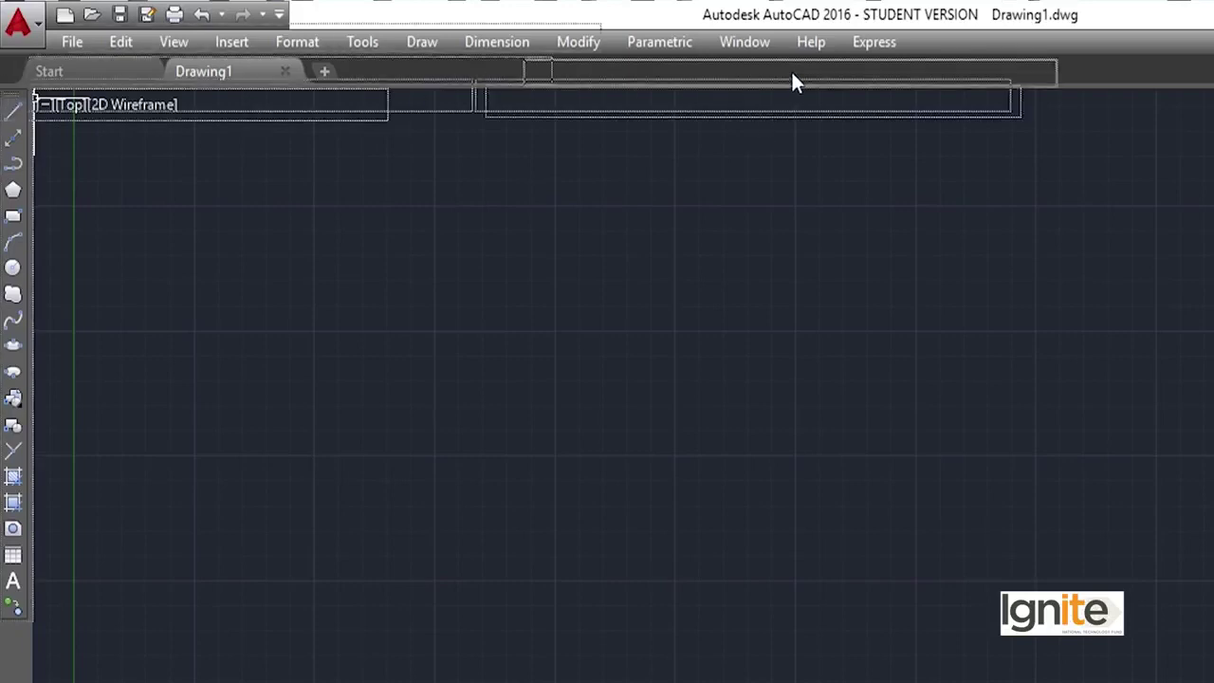
pyautogui.moveTo(756, 130); pyautogui.dragTo(792, 68)
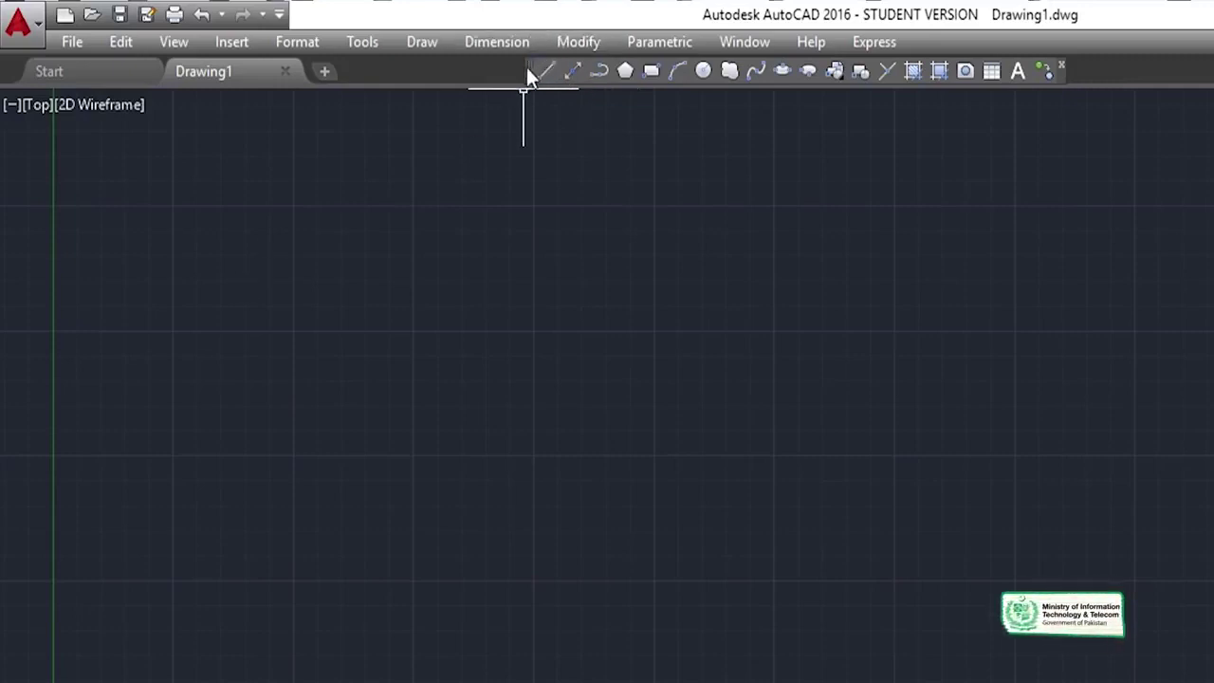
pyautogui.moveTo(530, 70); pyautogui.dragTo(508, 133)
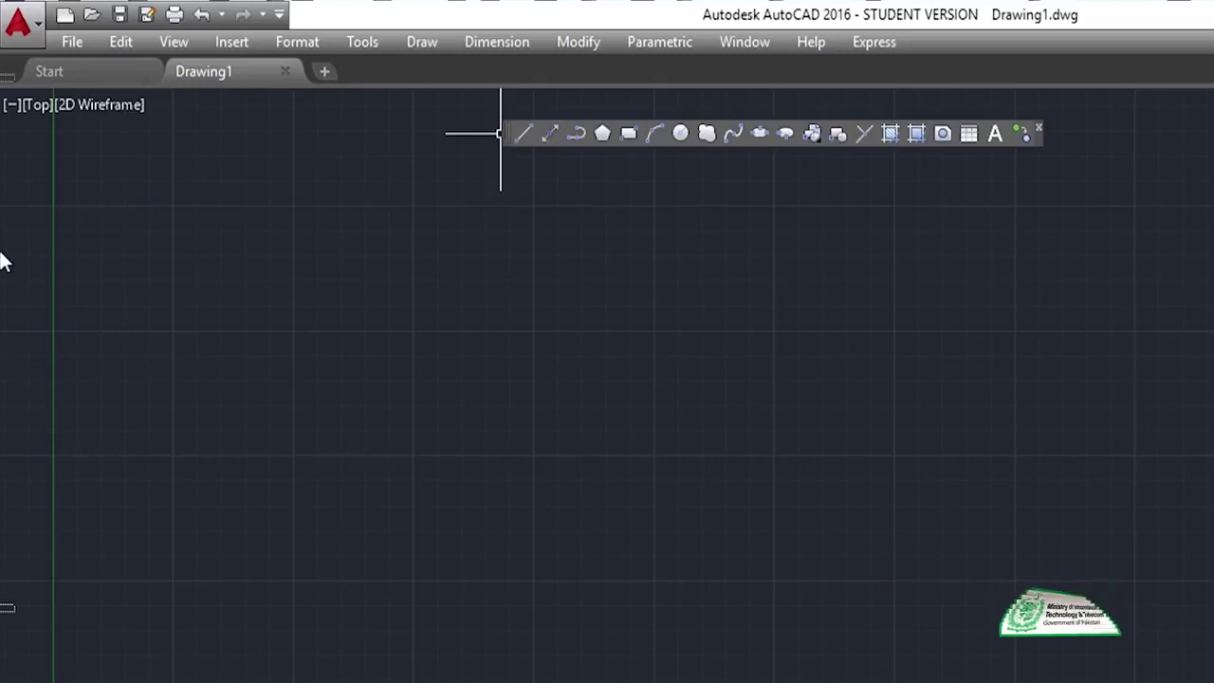
pyautogui.moveTo(2, 256); pyautogui.dragTo(3, 257)
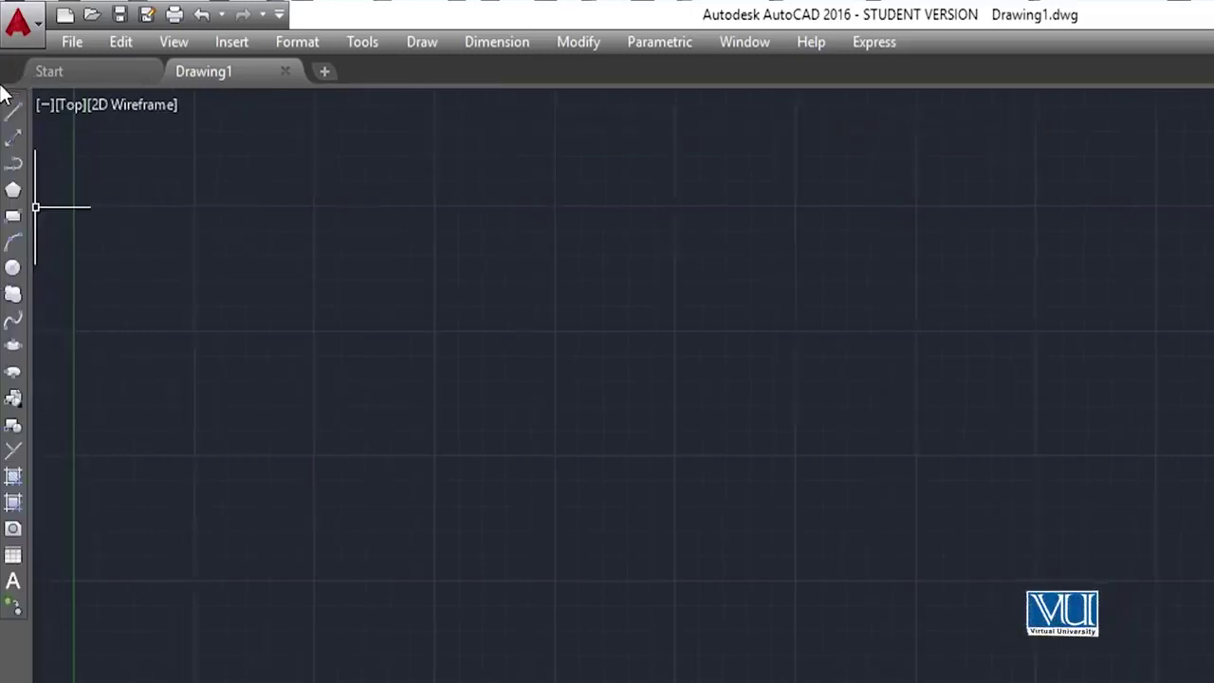
# Tick the Draw Order, Layers and Modify toolbars under Tools > Toolbars > AutoCAD
pyautogui.click(366, 44)
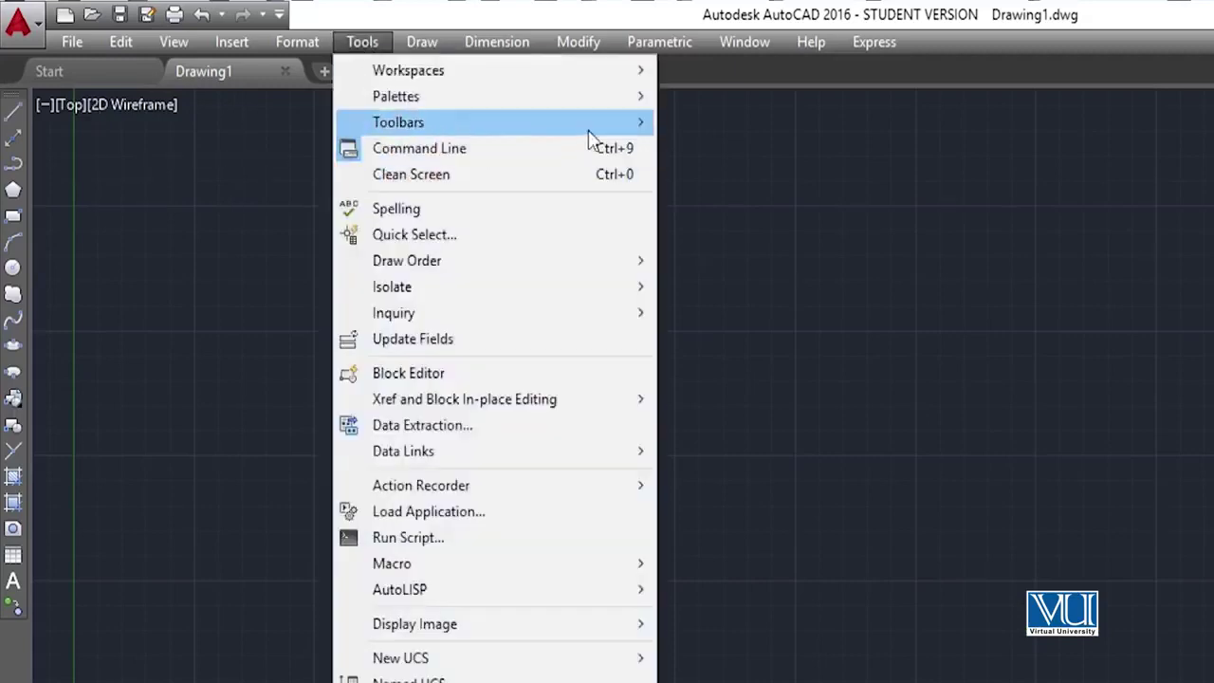
pyautogui.moveTo(719, 123)
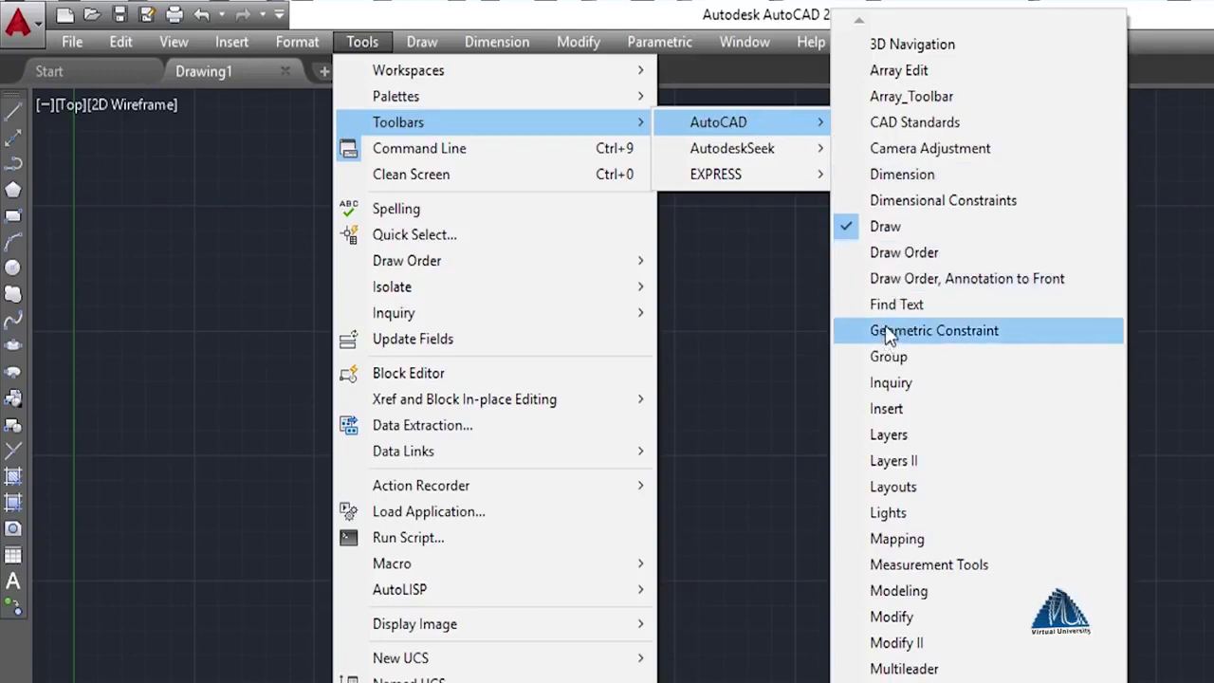
pyautogui.click(901, 252)
pyautogui.click(362, 41)
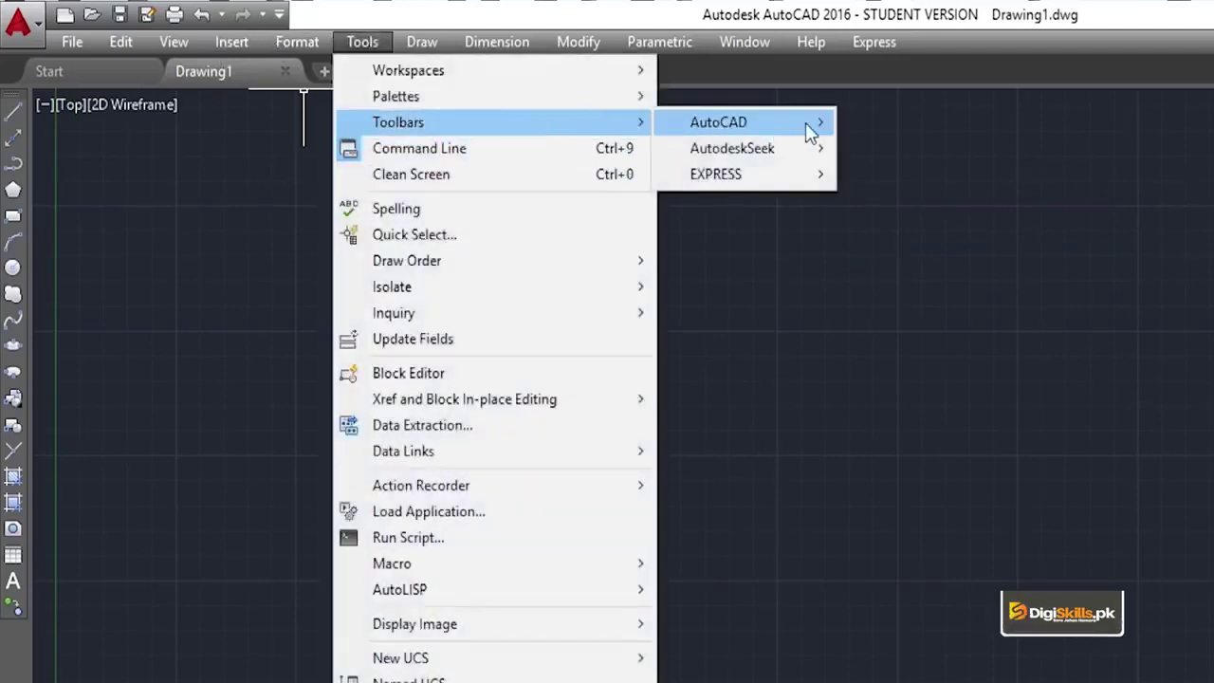
pyautogui.click(901, 434)
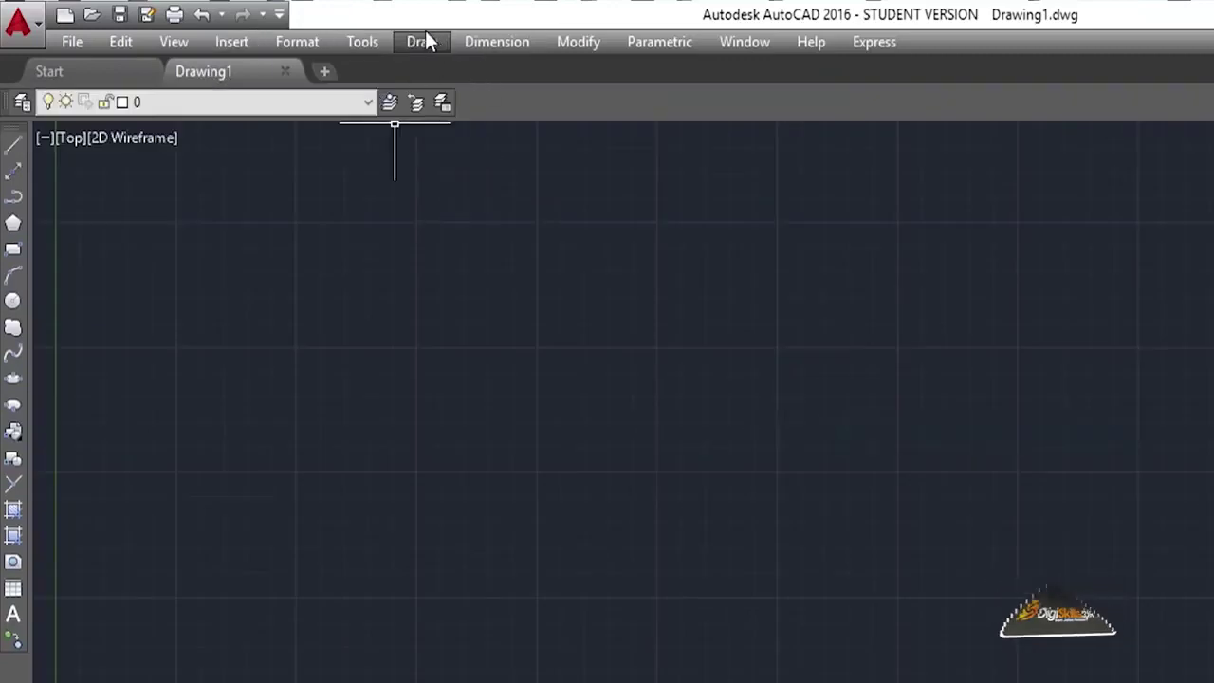
pyautogui.click(369, 38)
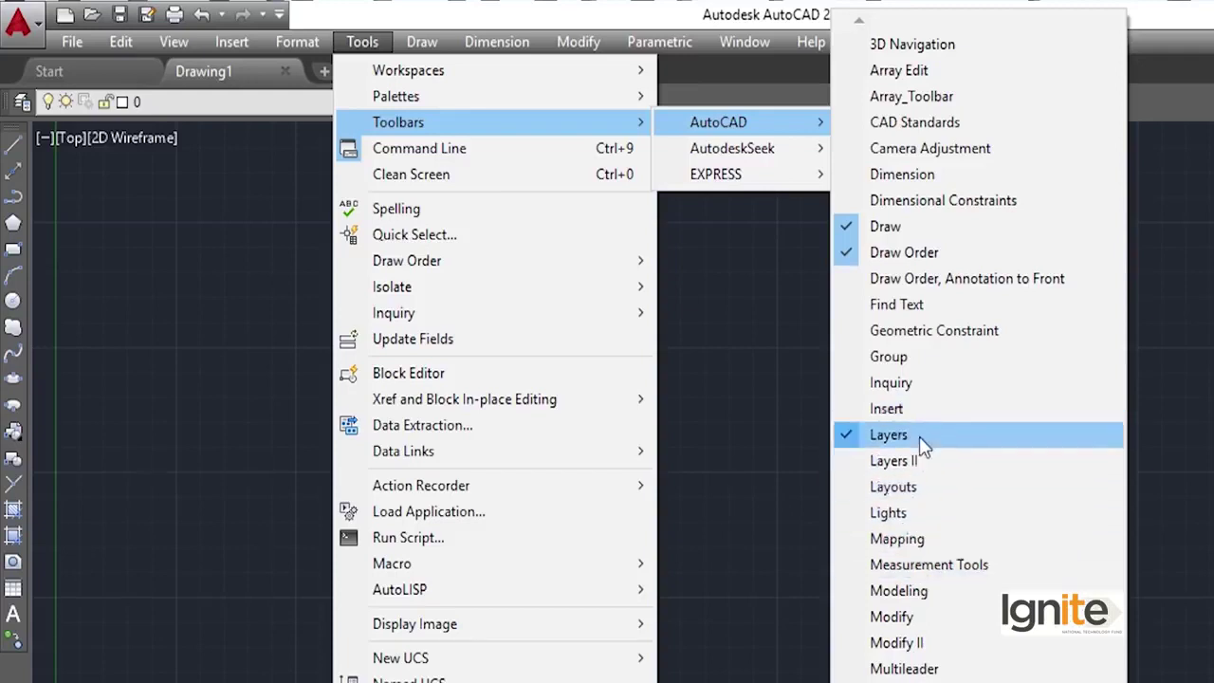
pyautogui.click(896, 616)
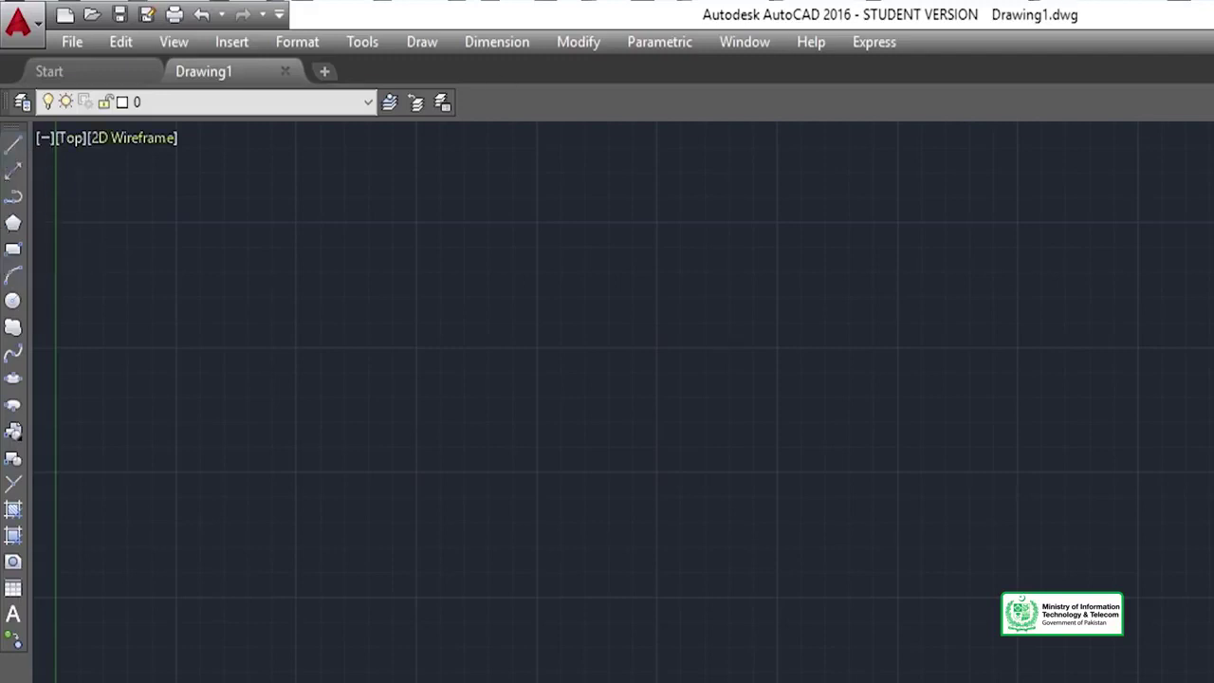
# Tick Properties under Tools > Toolbars > AutoCAD to show the ByLayer colour, linetype and lineweight boxes
pyautogui.click(361, 41)
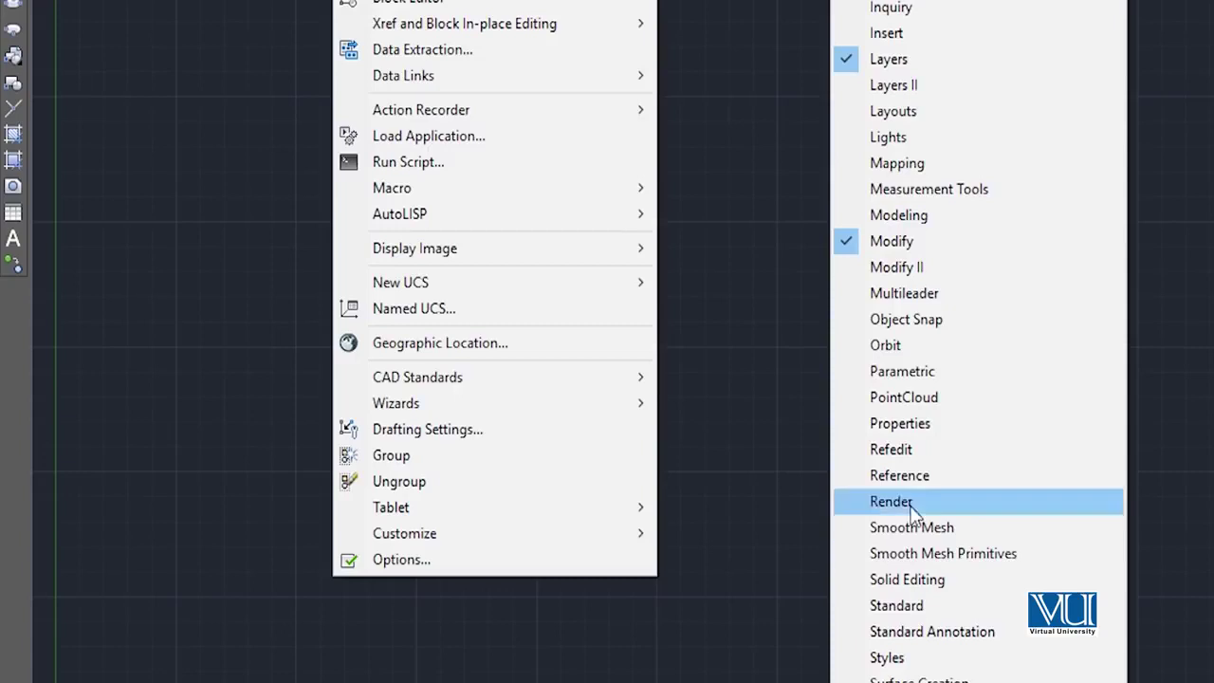
pyautogui.click(900, 423)
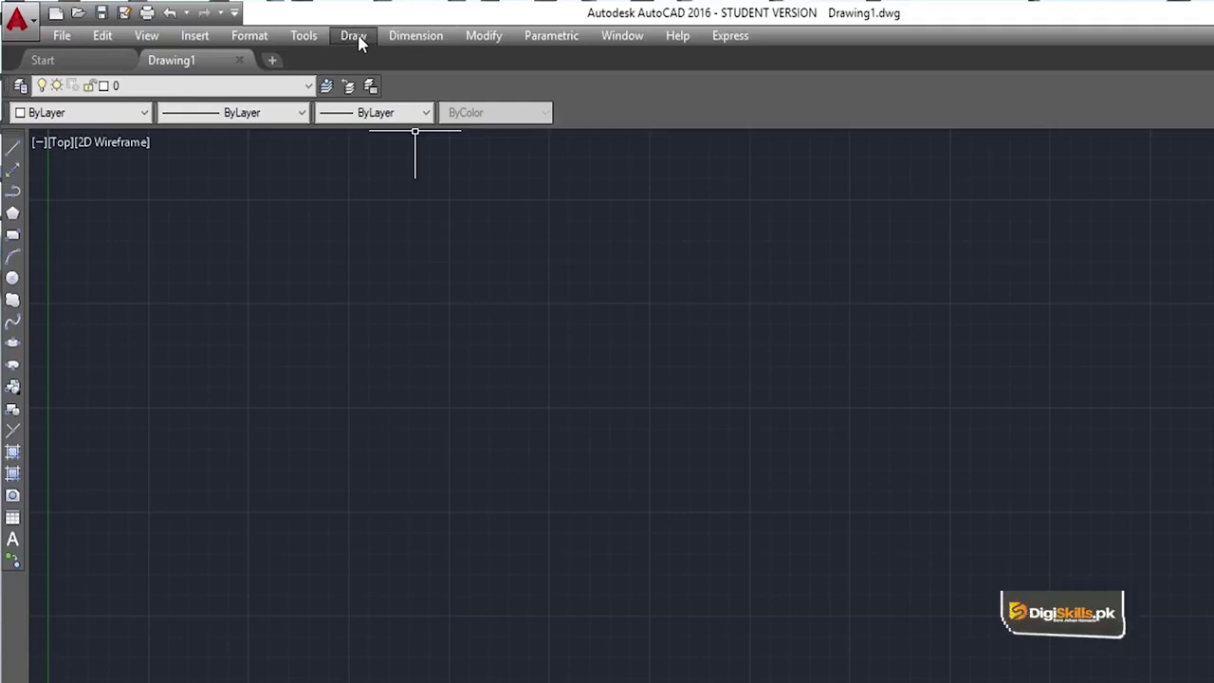
pyautogui.click(304, 36)
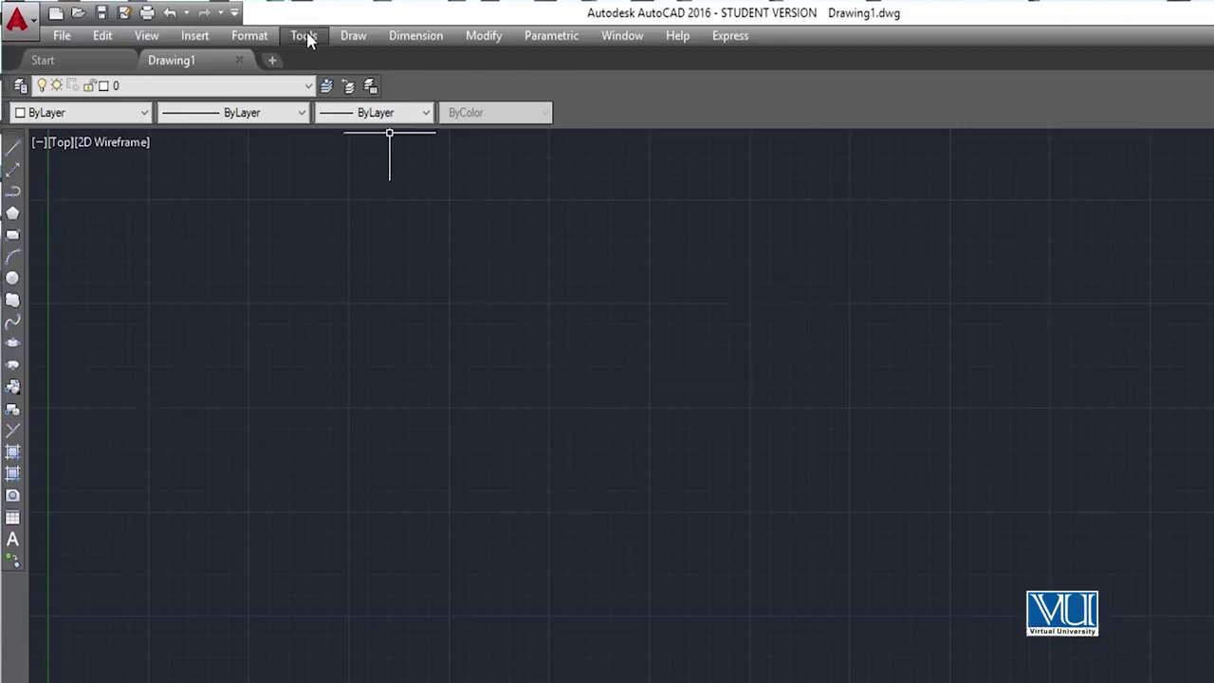
# Save the layout as workspace 'AutoCAD Classic' with Tools > Workspaces > Save Current As
pyautogui.click(305, 36)
pyautogui.moveTo(408, 59)
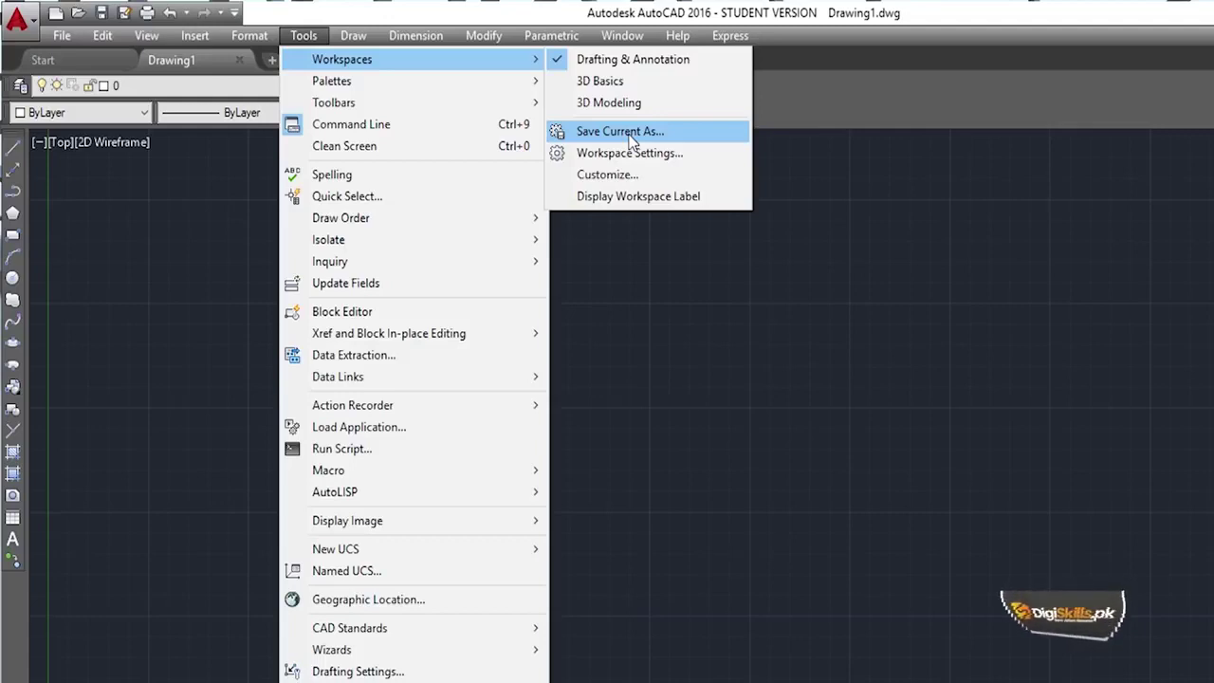
pyautogui.click(636, 131)
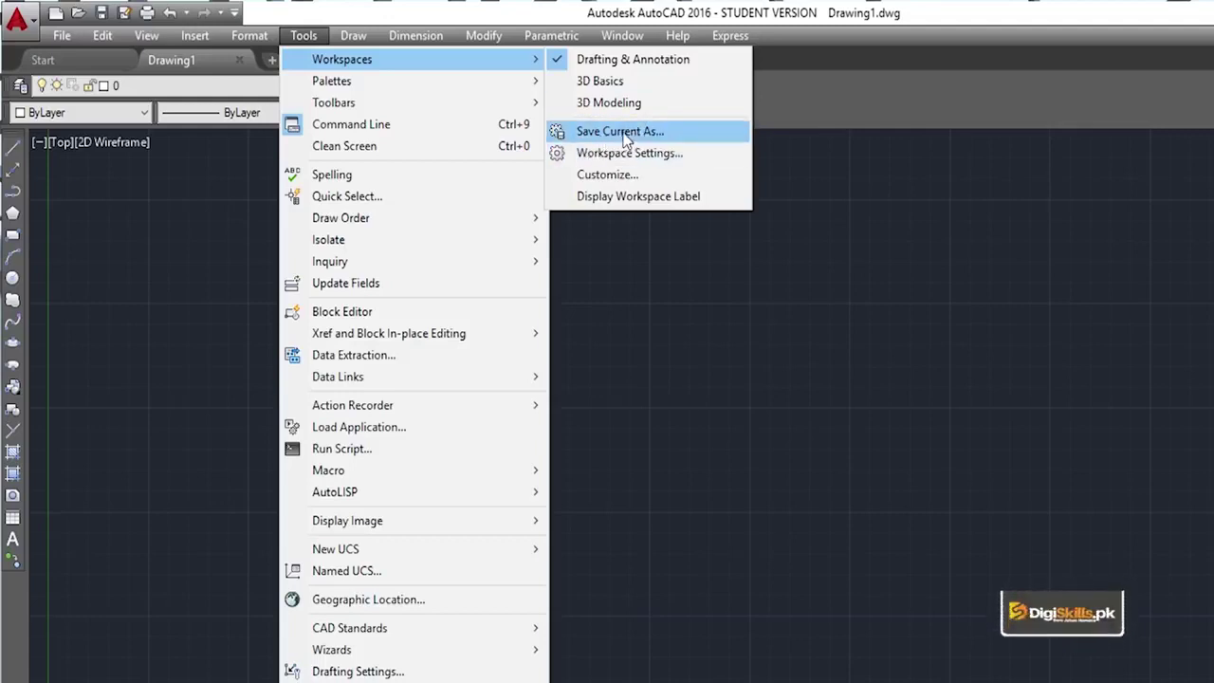
pyautogui.click(624, 133)
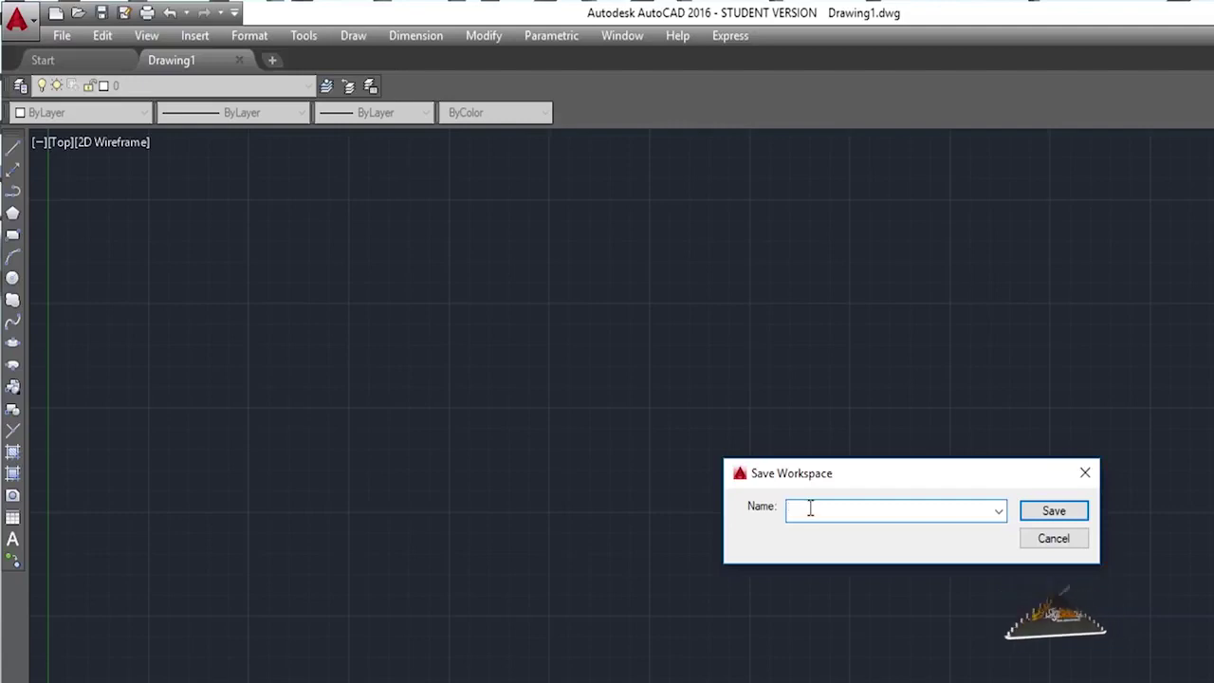
pyautogui.write('AutoCAD Classic')
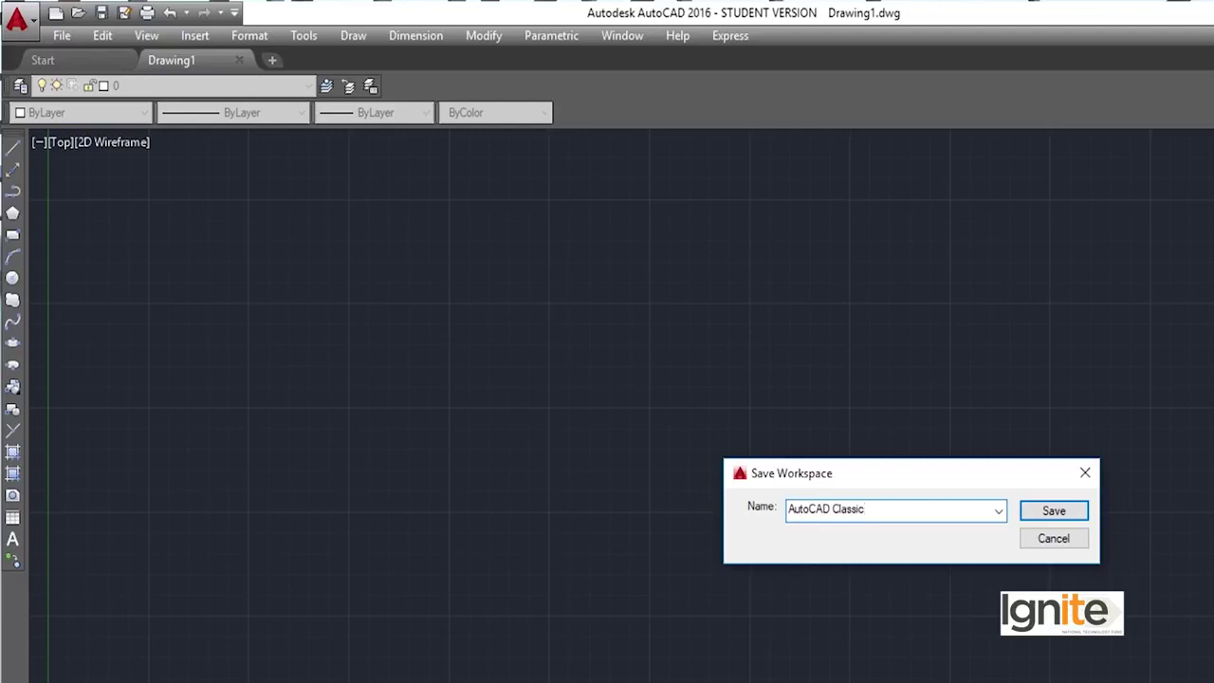
pyautogui.click(1047, 514)
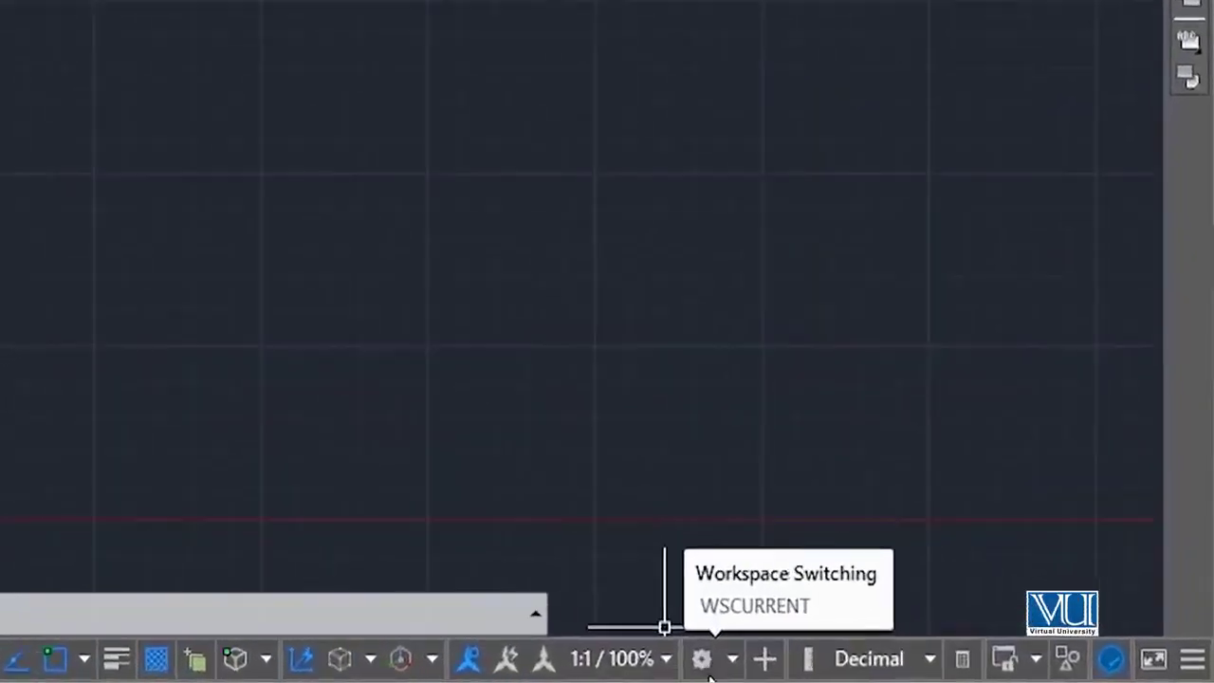
# Keep AutoCAD Classic as the active workspace, then exit AutoCAD 2016
pyautogui.click(707, 661)
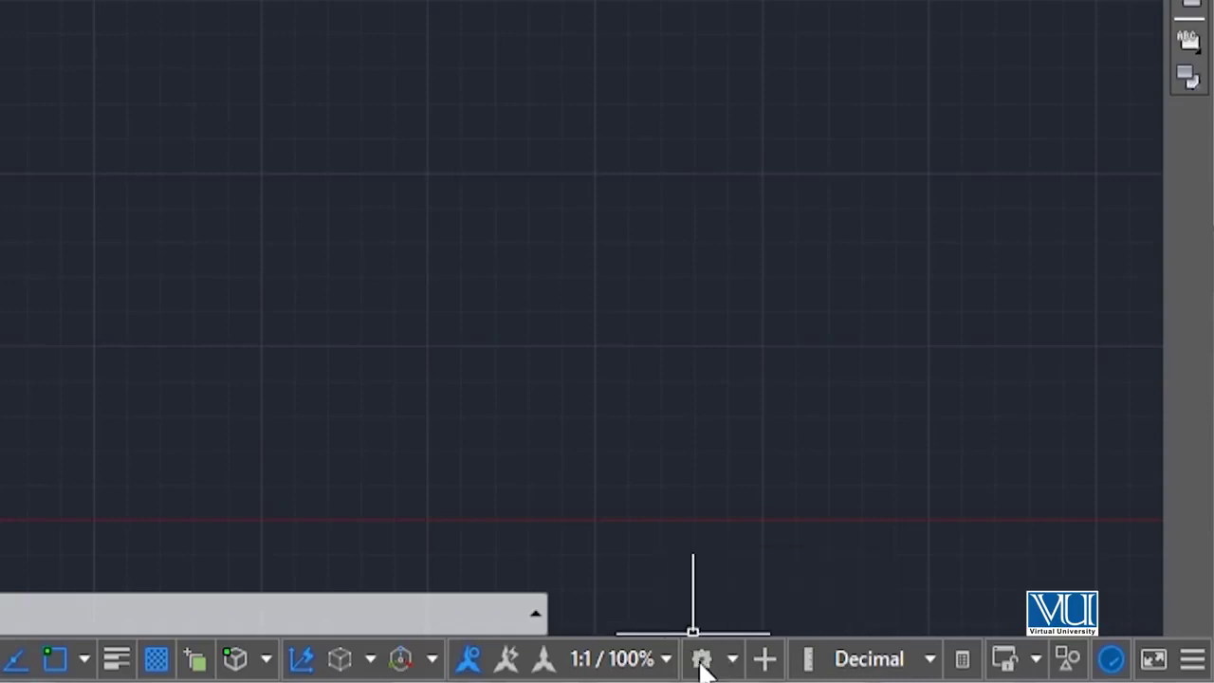
pyautogui.click(702, 664)
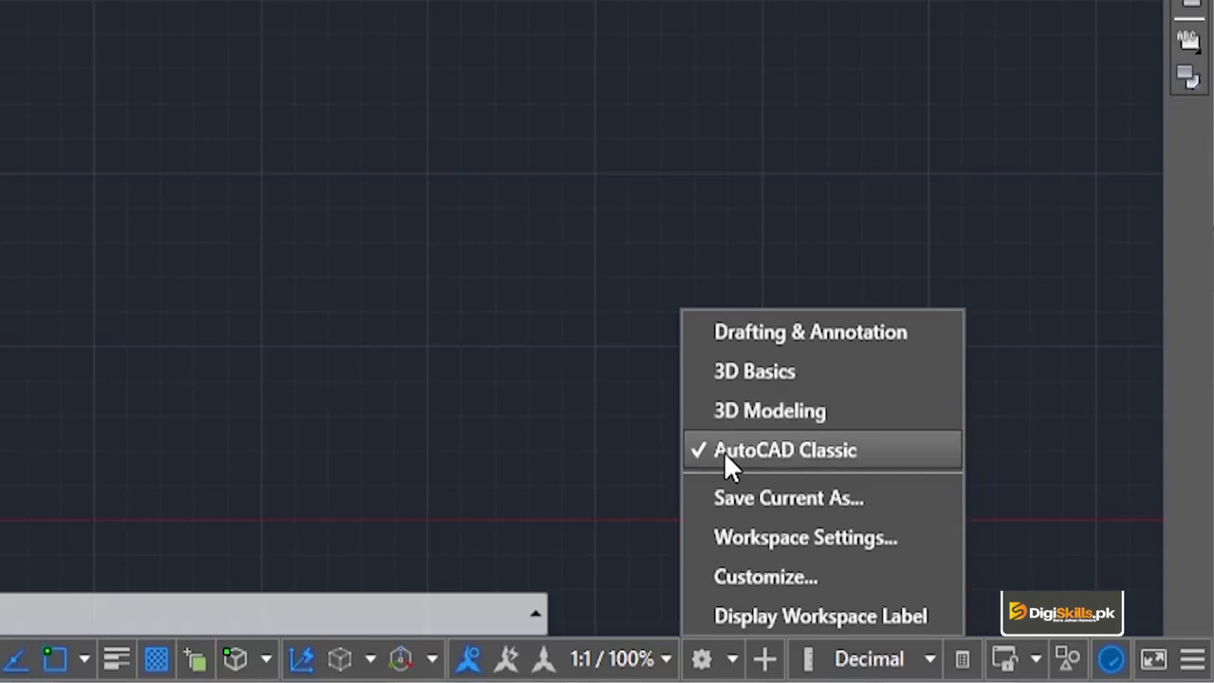
pyautogui.click(724, 452)
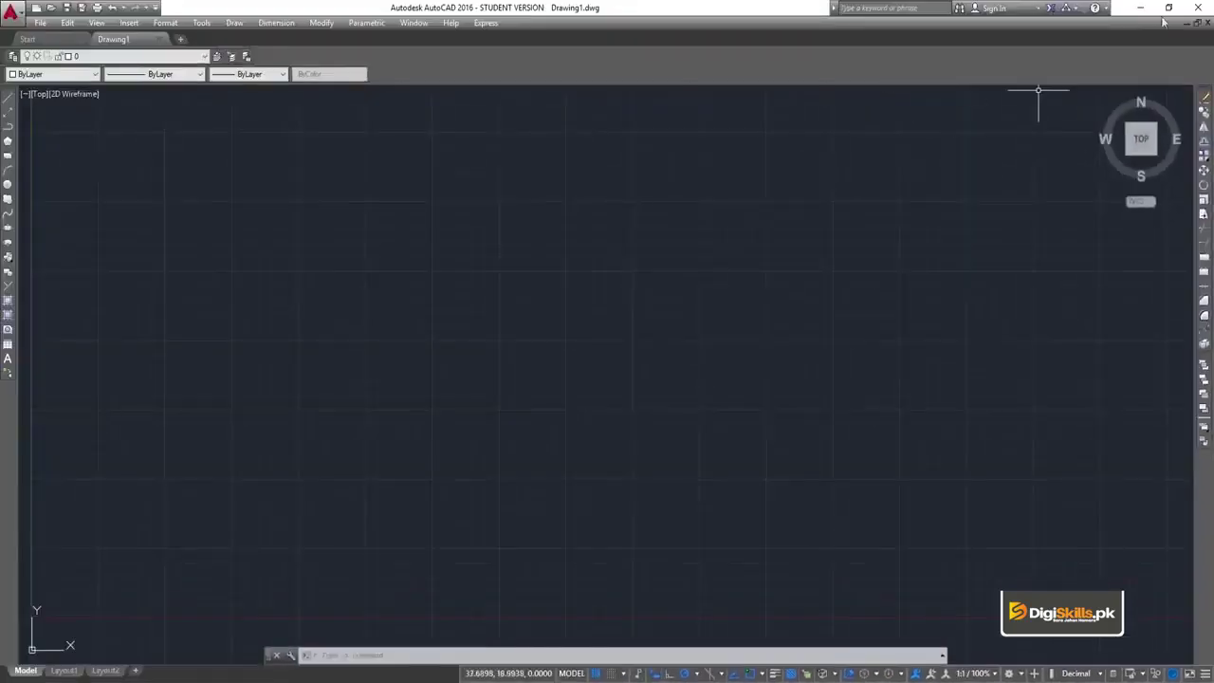
pyautogui.click(1207, 8)
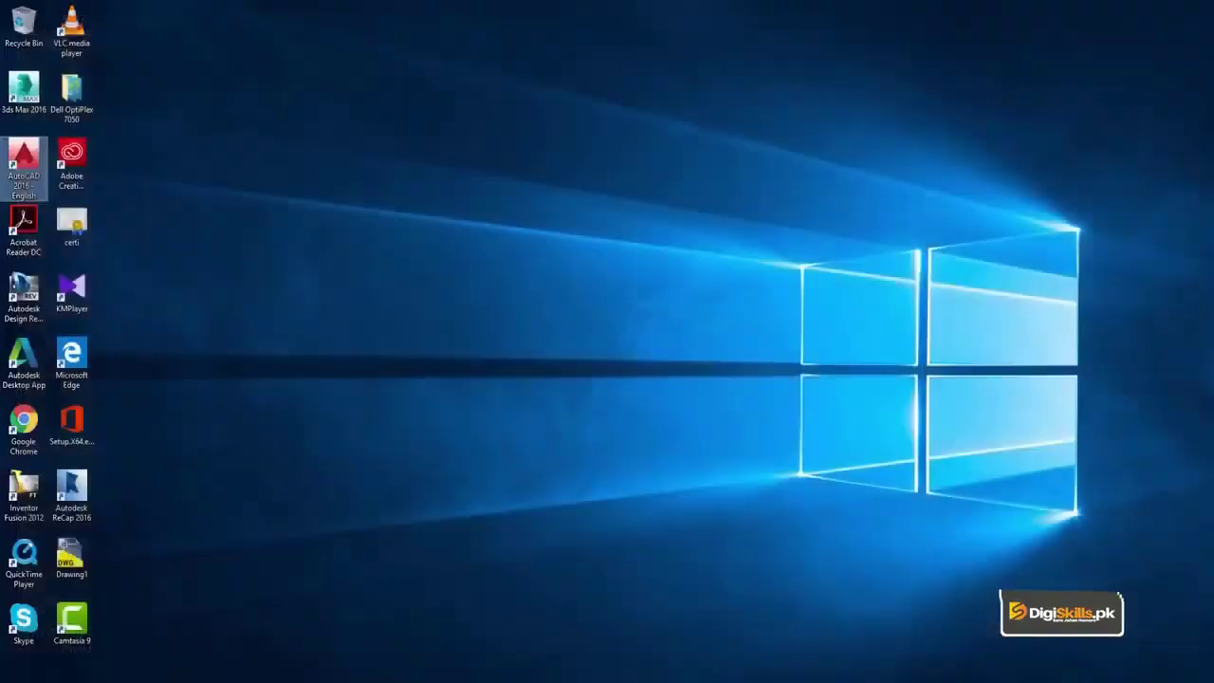
# Relaunch AutoCAD 2016 from its desktop icon and start a new blank Drawing1
pyautogui.click(214, 195)
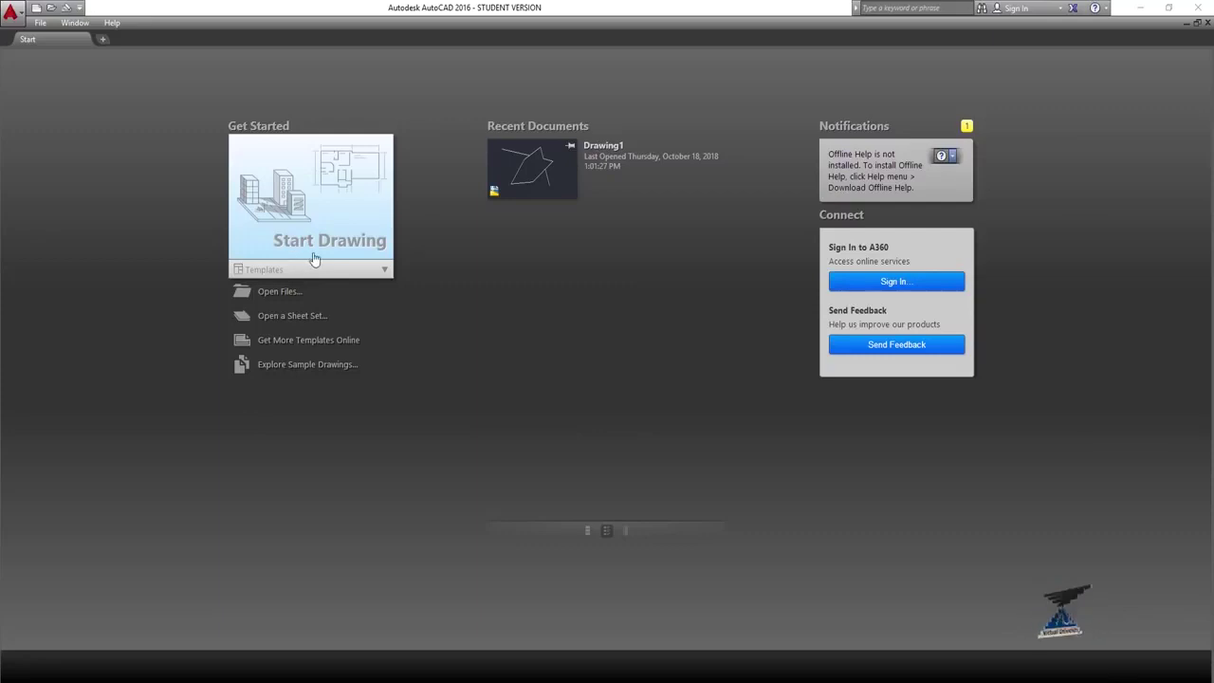
pyautogui.click(303, 201)
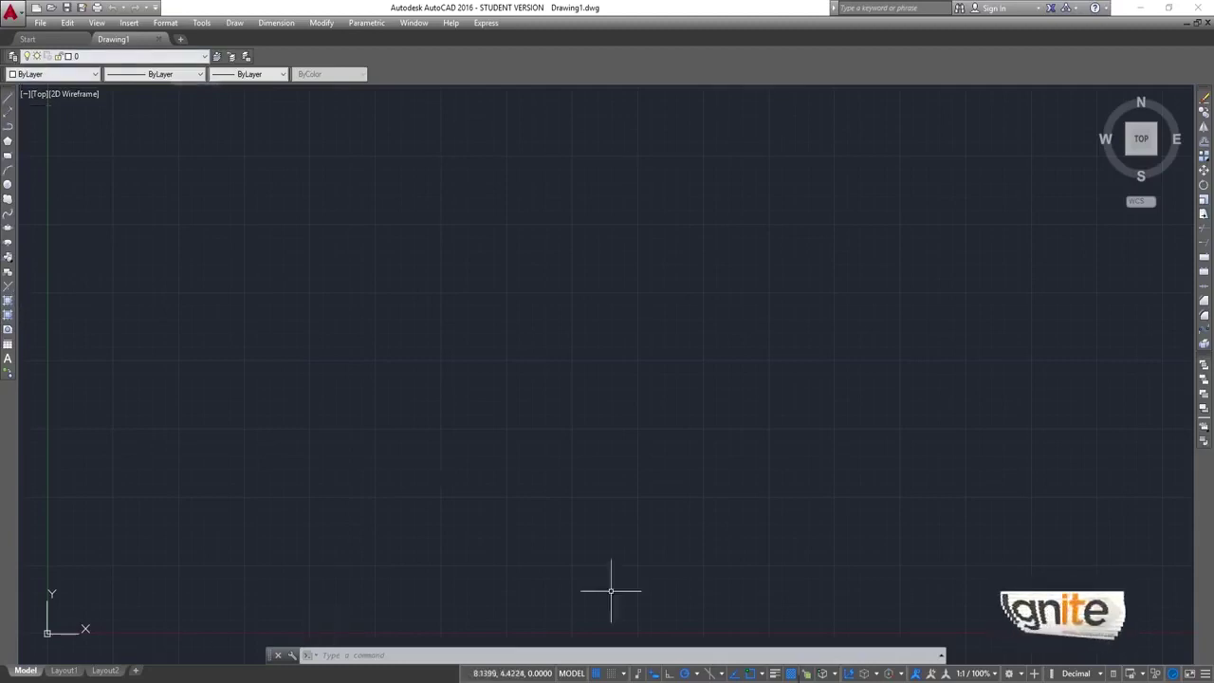
# Show the workspace list to verify AutoCAD Classic is still ticked as current
pyautogui.click(1008, 673)
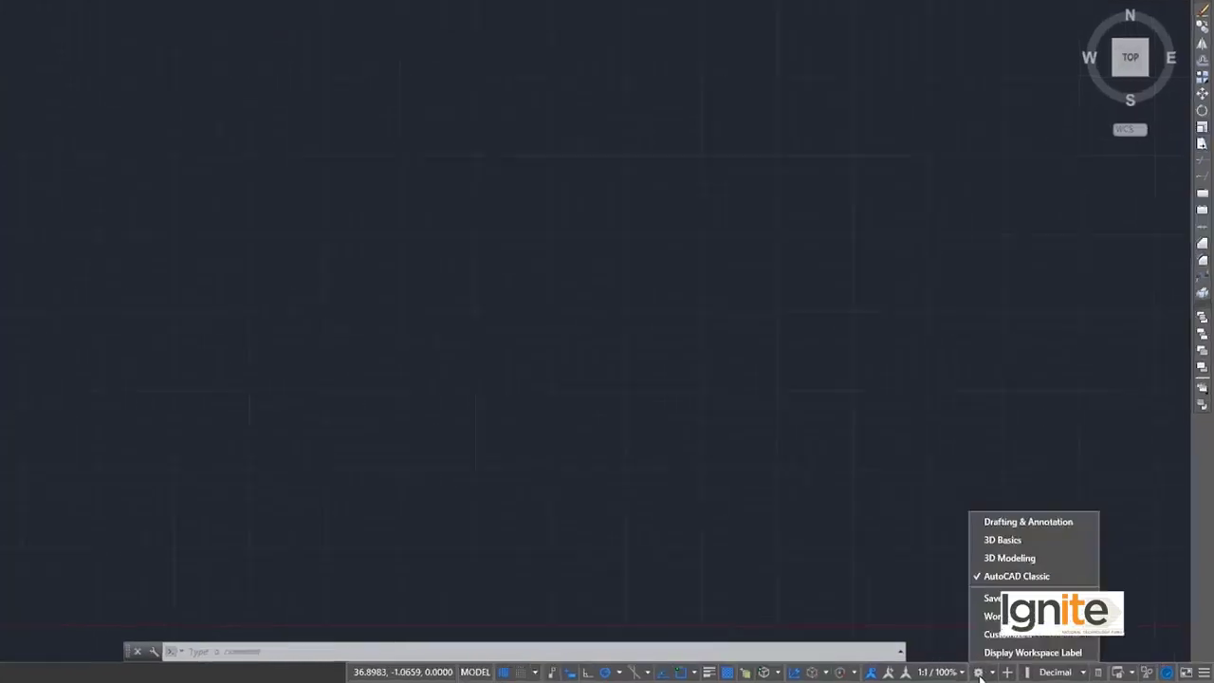